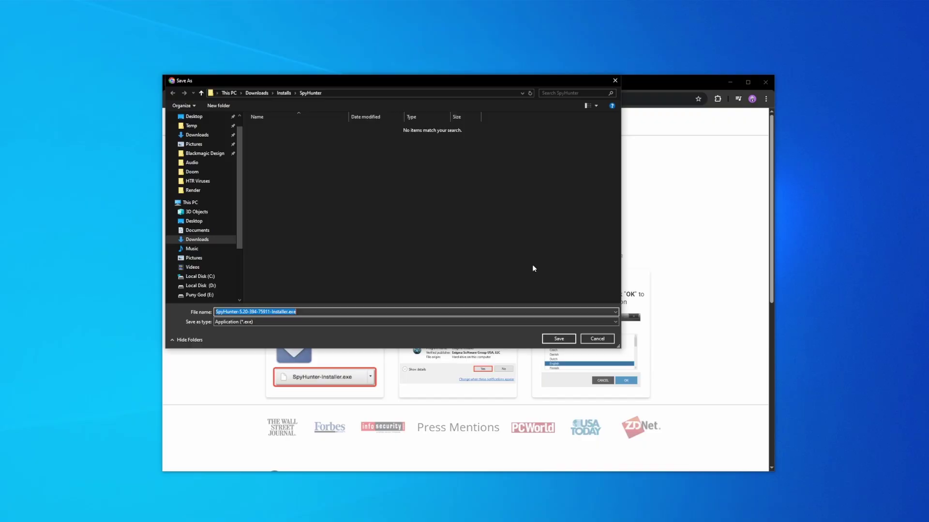
Step: Save SpyHunter-Installer.exe, run it from the downloads bubble and start the SpyHunter installation
left_click(557, 338)
left_click(724, 100)
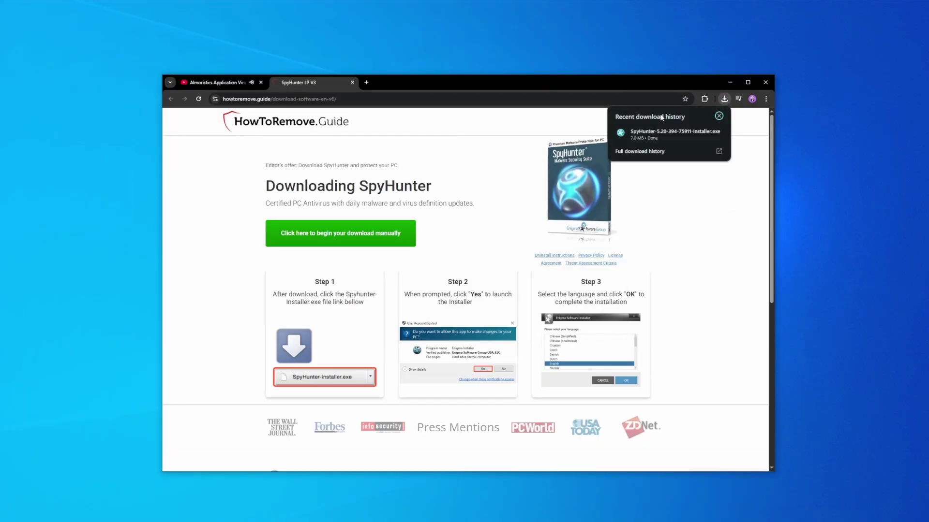
left_click(663, 126)
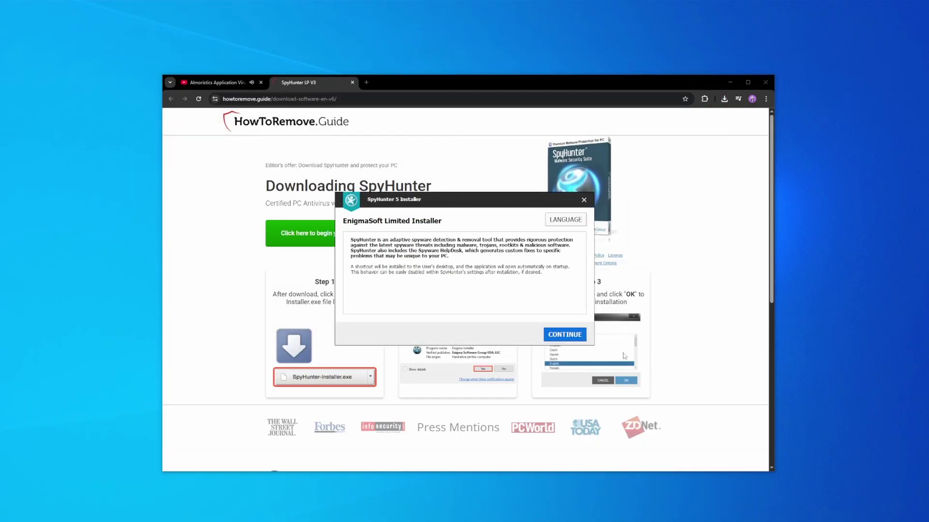
left_click(554, 335)
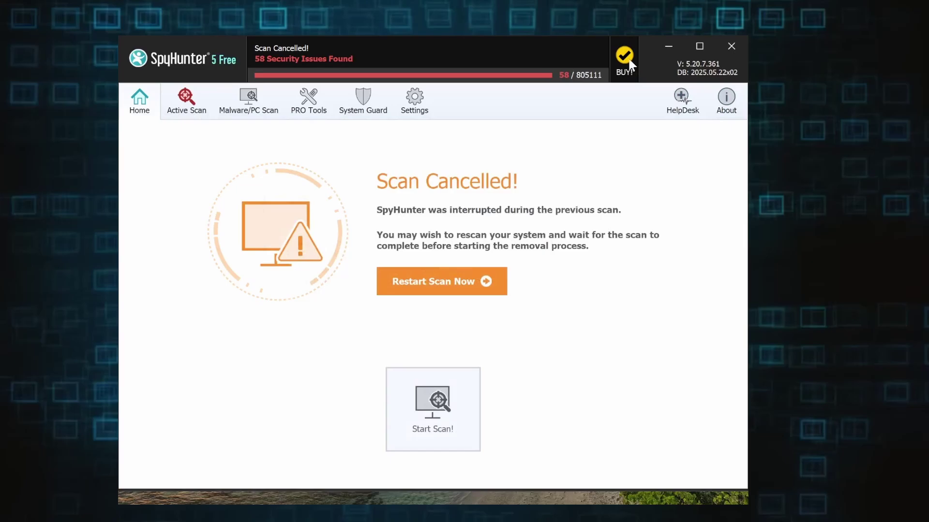
Step: Choose the 7-day SpyHunter free trial and start entering the e-mail address on the payment form
left_click(630, 63)
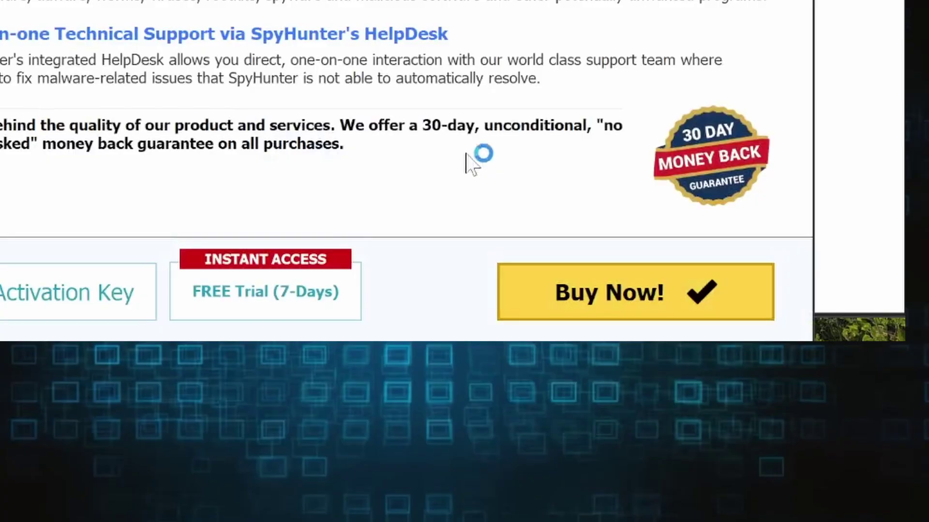
left_click(298, 273)
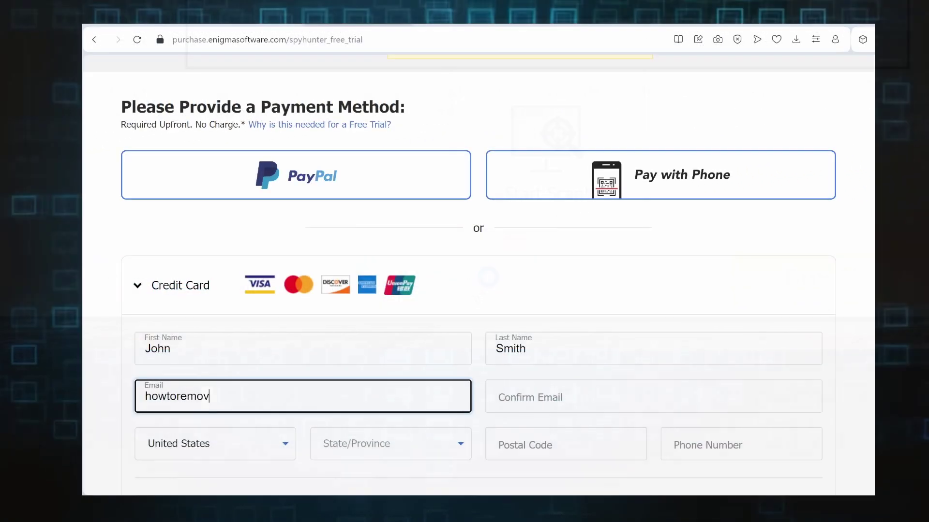
type("e")
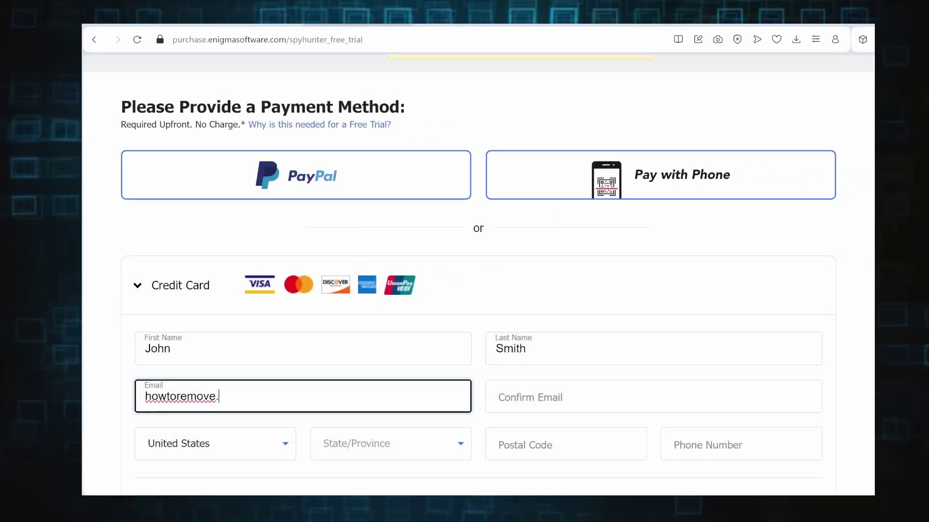
type(".guide")
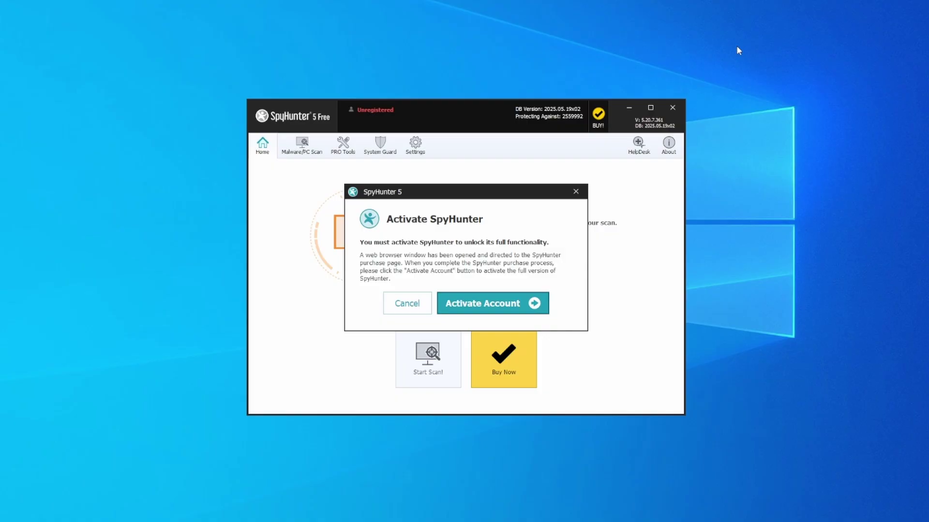
Step: Activate the account, apply coupon HTRG15 for 15% off SpyHunter 5 Pro, and scroll to payment options
left_click(487, 310)
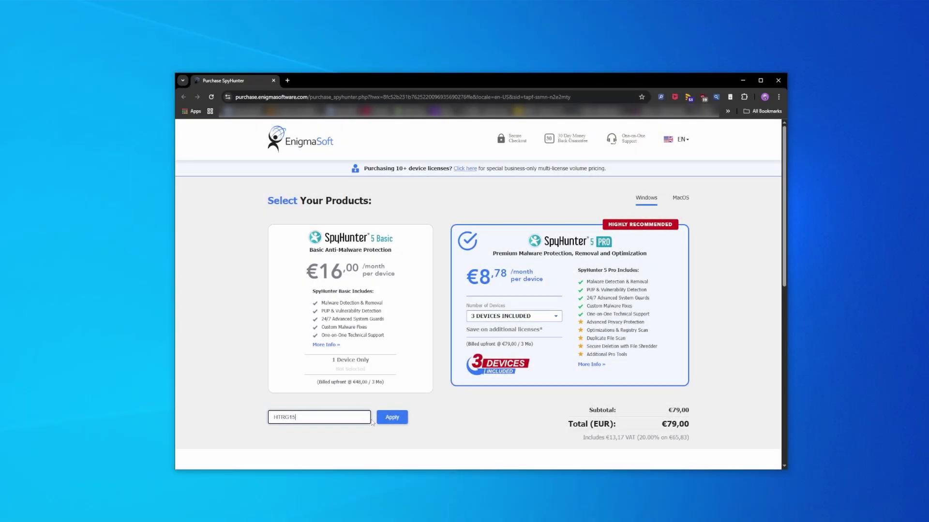
left_click(384, 418)
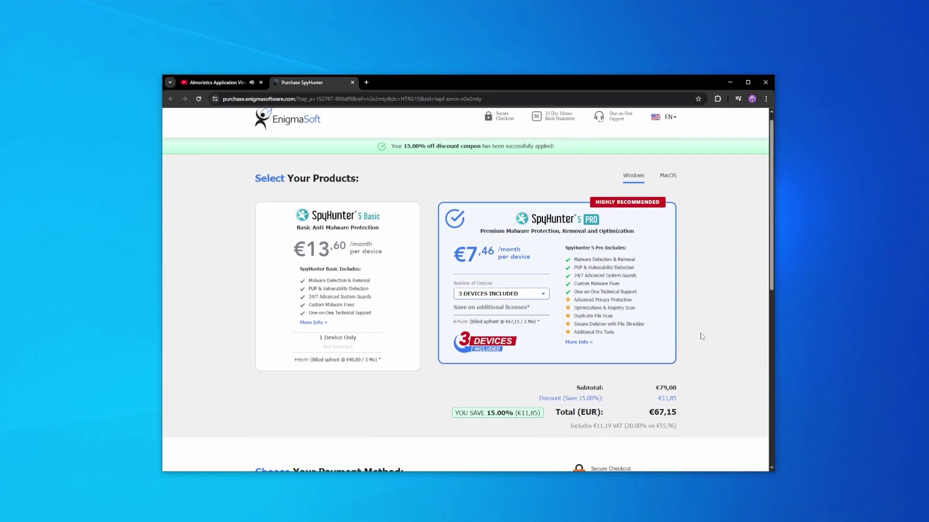
scroll(698, 334, "down", 5)
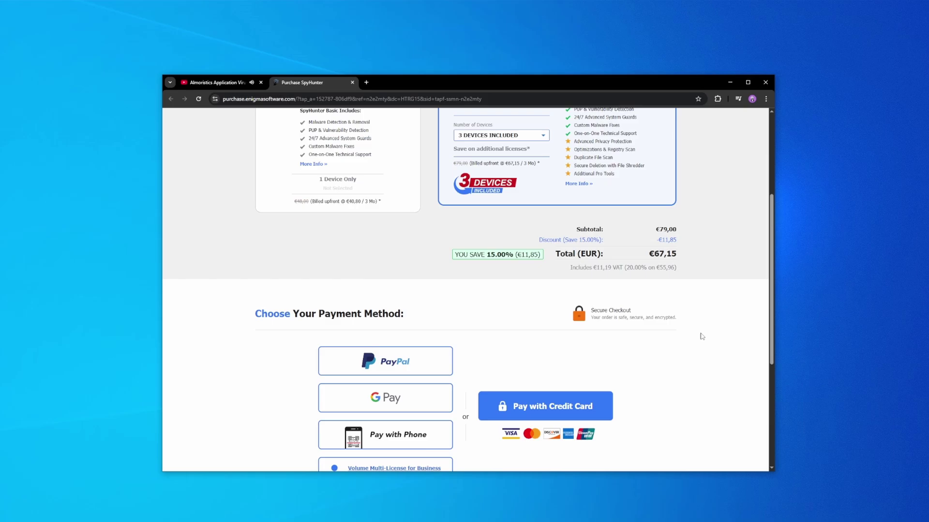
scroll(699, 336, "down", 2)
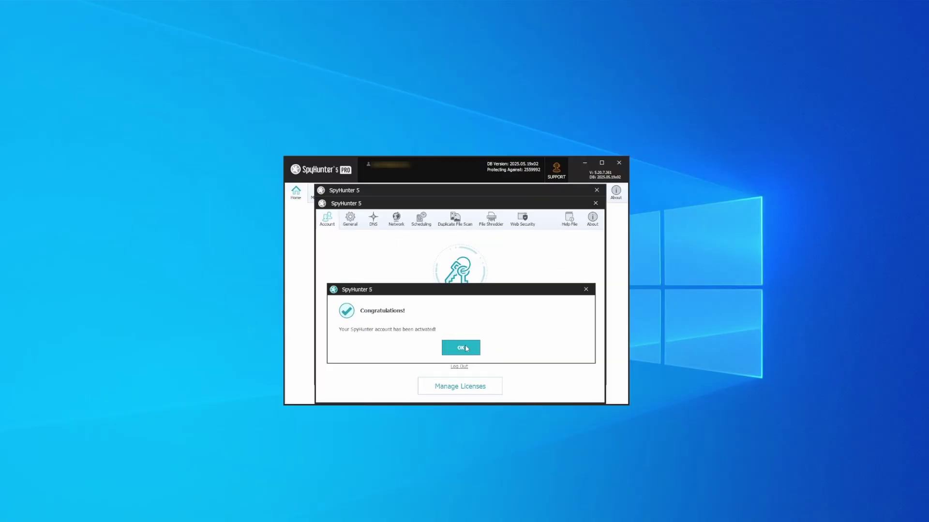
Step: Dismiss the activation Congratulations dialog and launch a full scan from the Home page
left_click(467, 348)
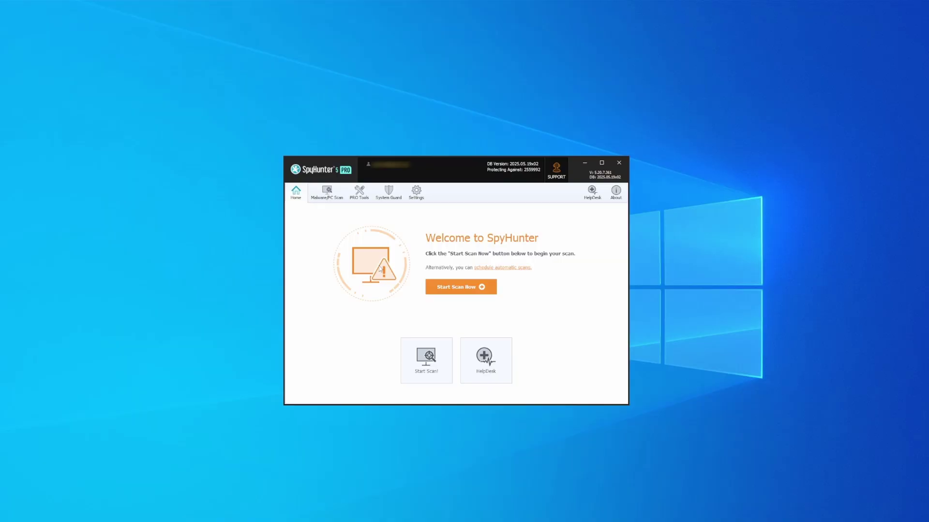
left_click(461, 288)
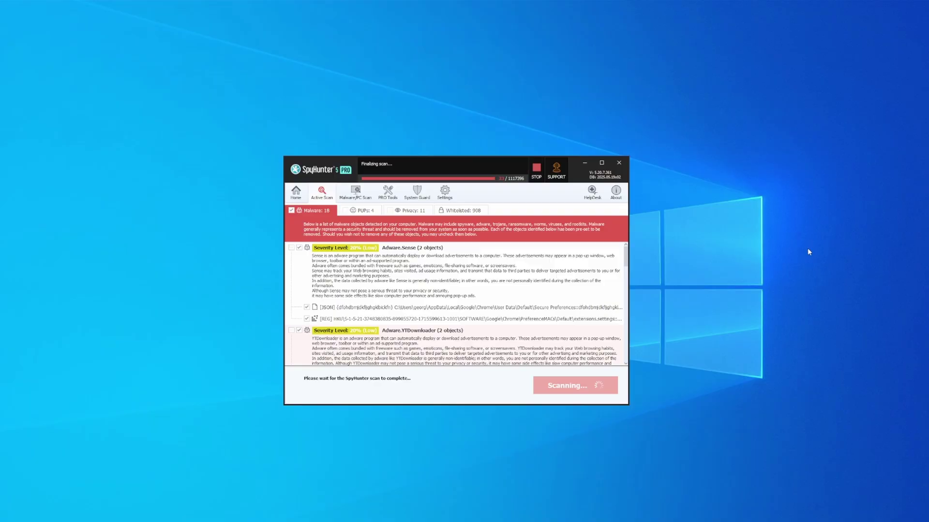
Step: Select all detected objects, including PUPs and privacy items, and apply the fixes
left_click(572, 390)
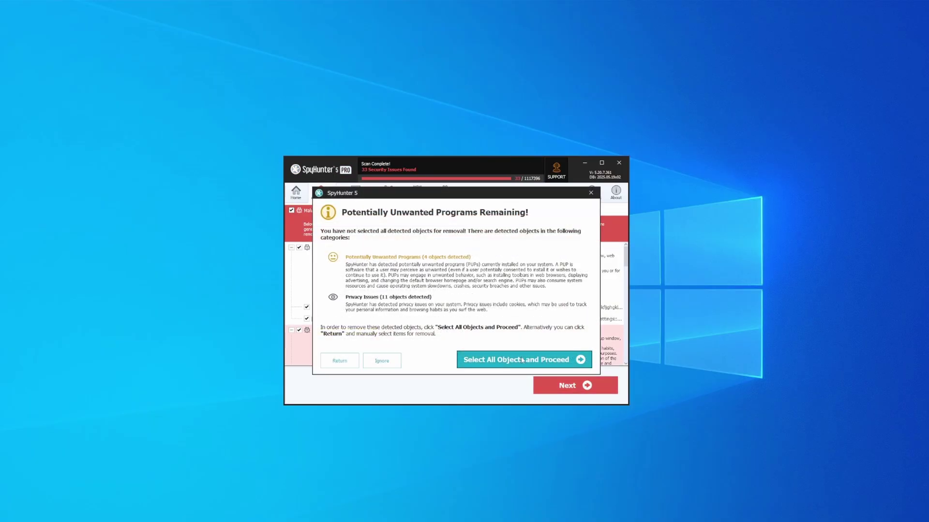
left_click(522, 359)
left_click(584, 390)
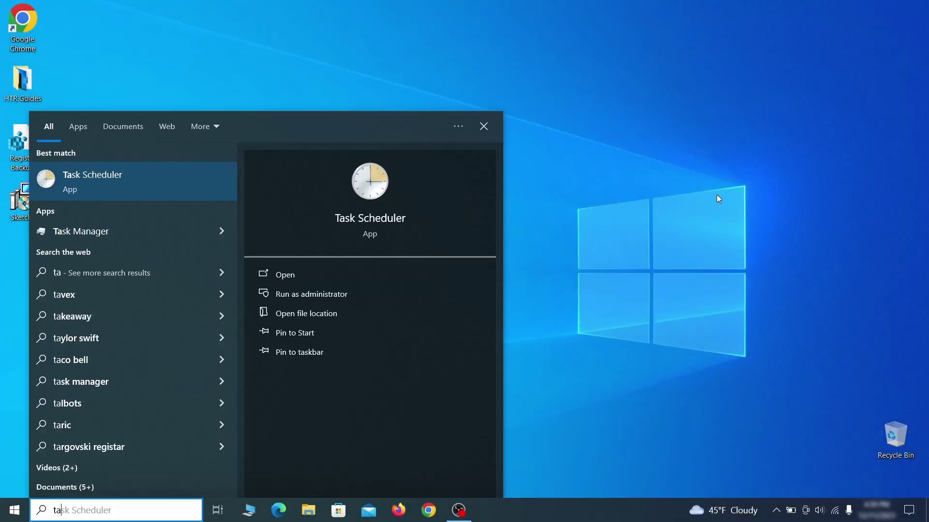
Step: Open Task Scheduler and review the suspicious task's Triggers and Actions in its properties
type("sk schedul")
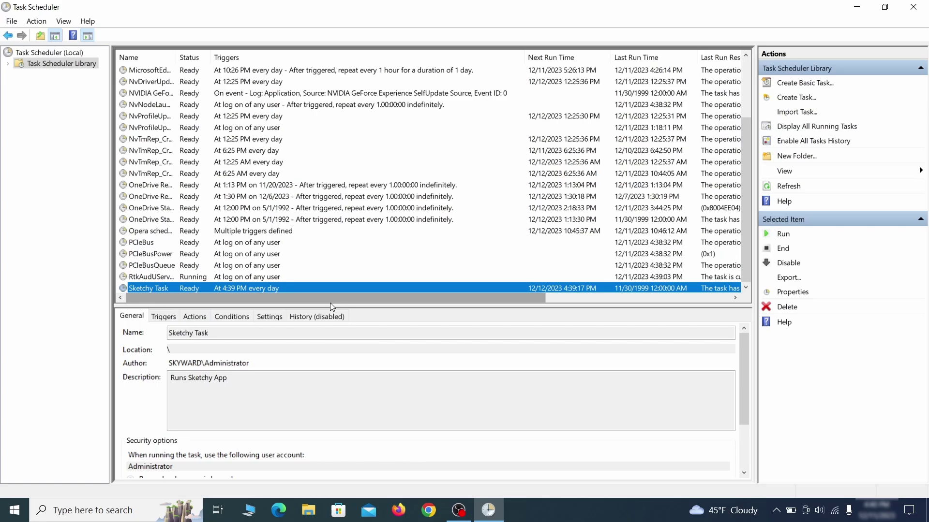
right_click(243, 286)
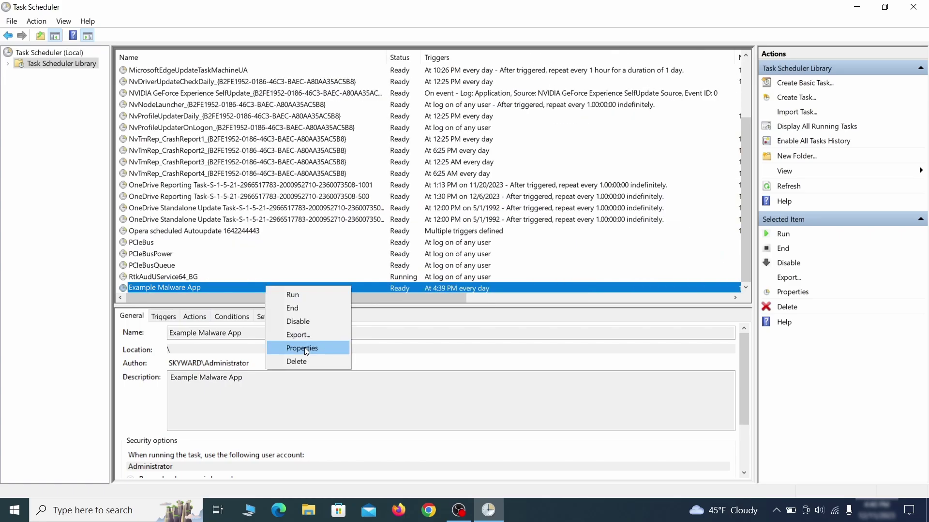
left_click(305, 347)
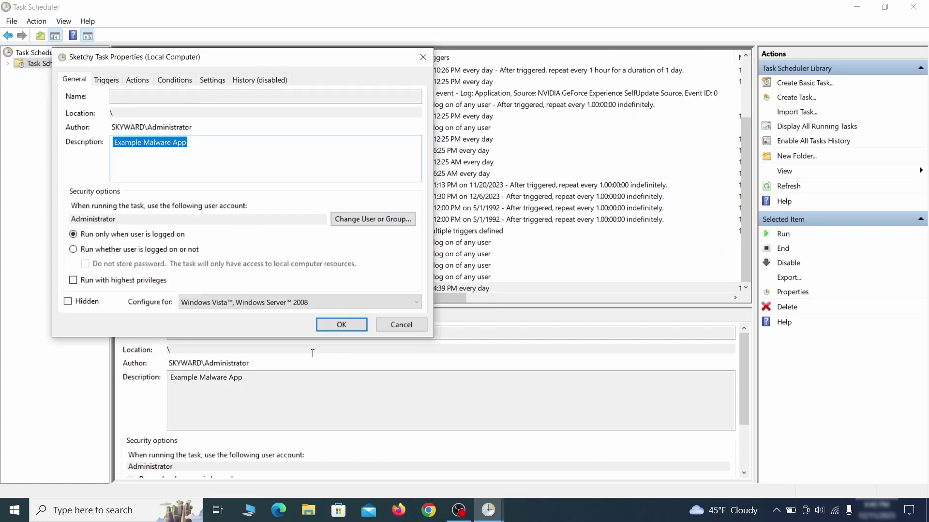
left_click(106, 80)
left_click(138, 80)
key("Escape")
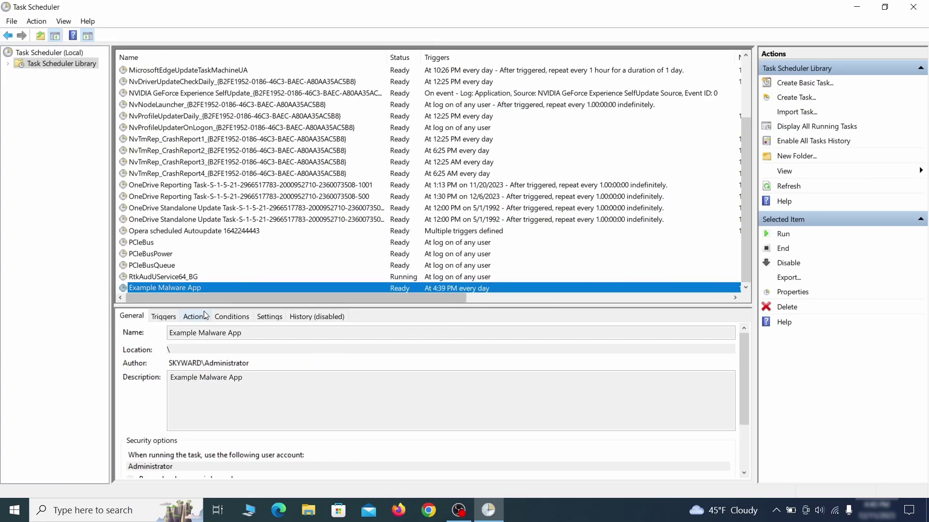
Step: Delete the Example Malware App scheduled task, confirming with Yes
right_click(298, 287)
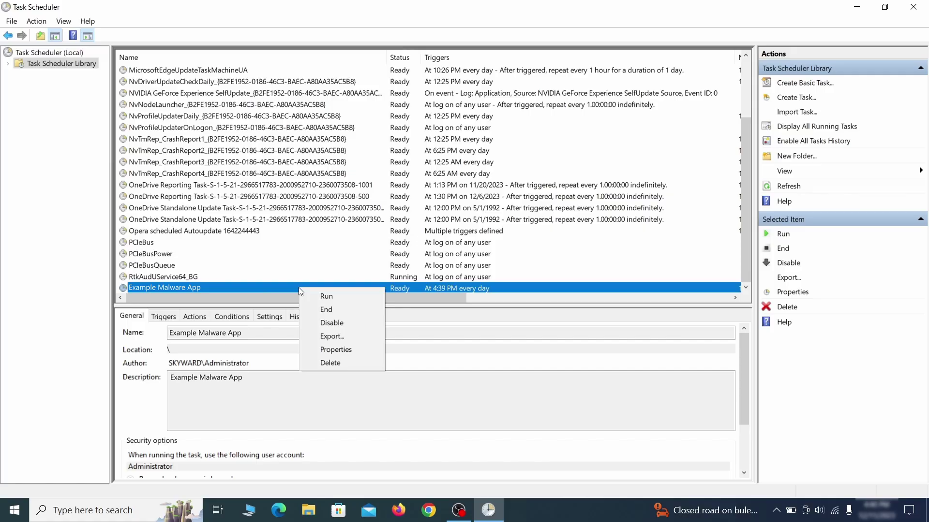
left_click(329, 364)
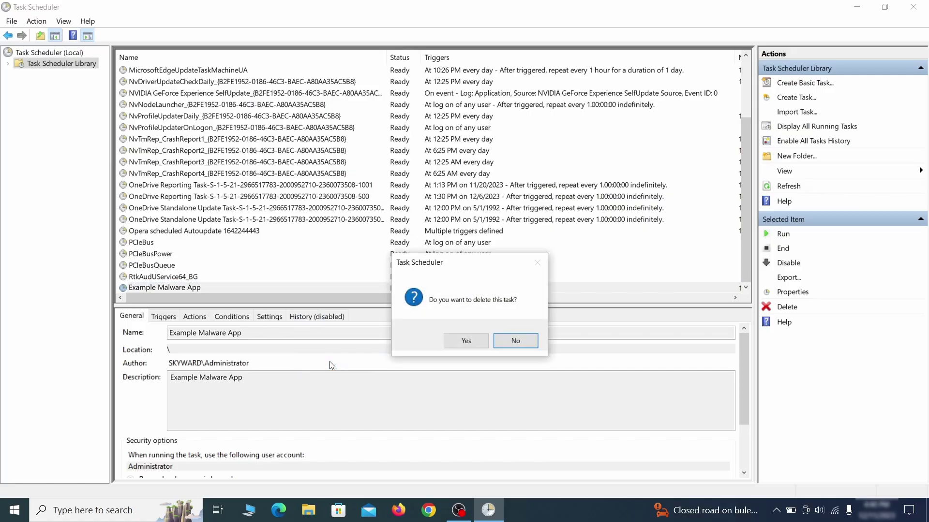
left_click(466, 342)
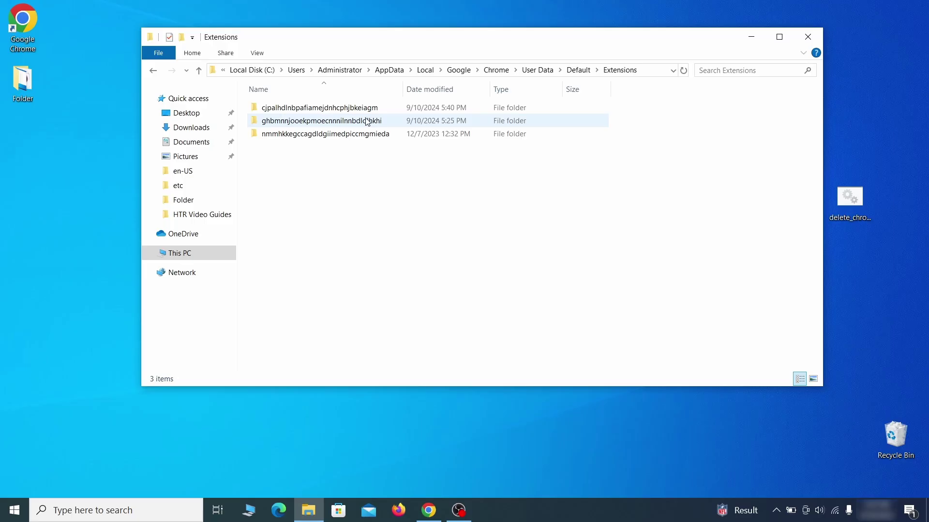
Step: Delete the three folders in Chrome's Extensions data folder and repair the uBlock Origin extension
left_click_drag(344, 160, 384, 107)
right_click(390, 114)
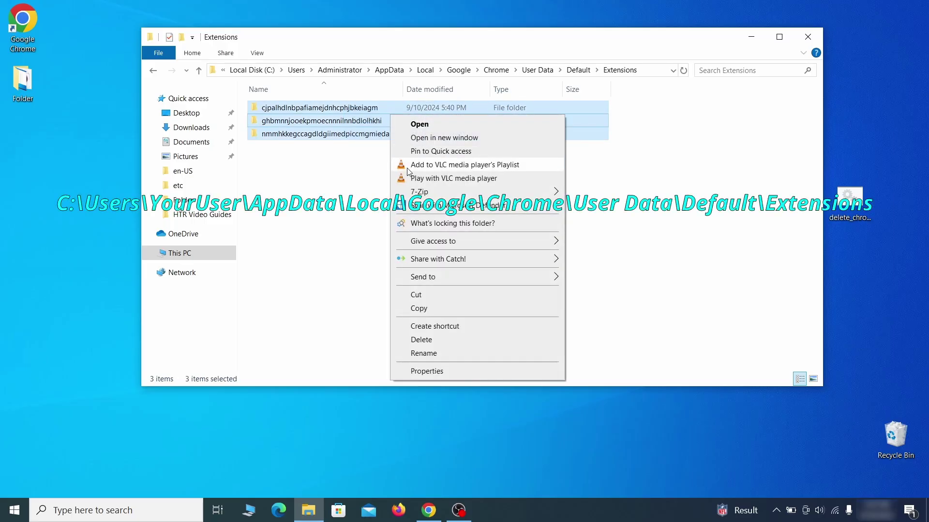
left_click(430, 342)
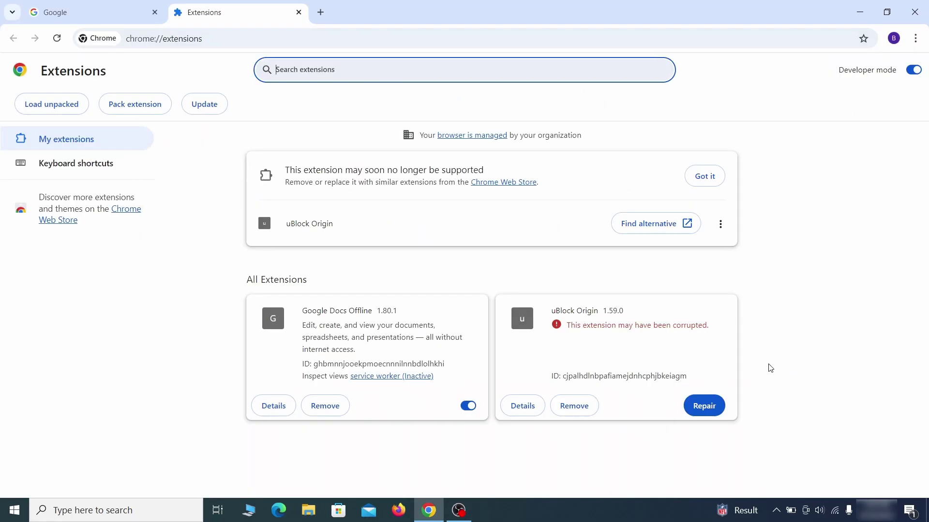
left_click(704, 406)
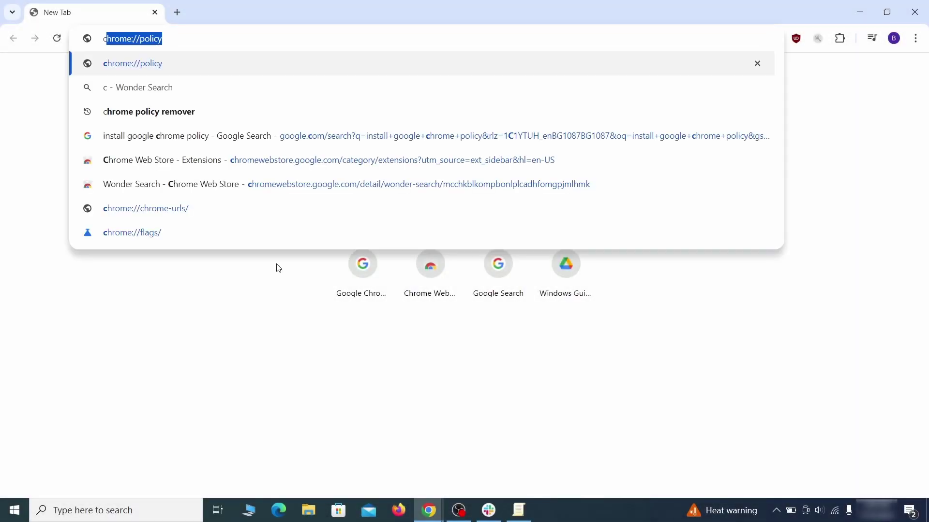
Step: Copy the HomepageLocation value from chrome://policy and paste it into Notepad
key("Return")
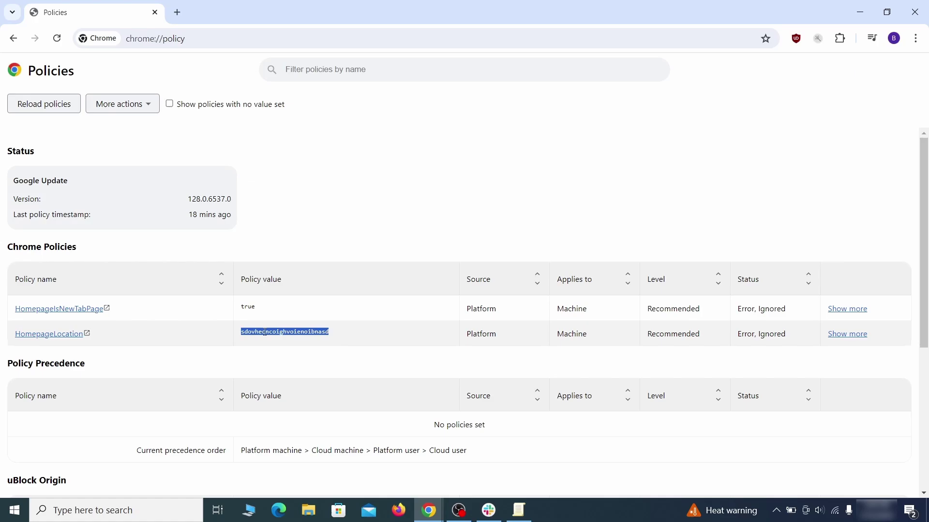
right_click(265, 332)
left_click(289, 344)
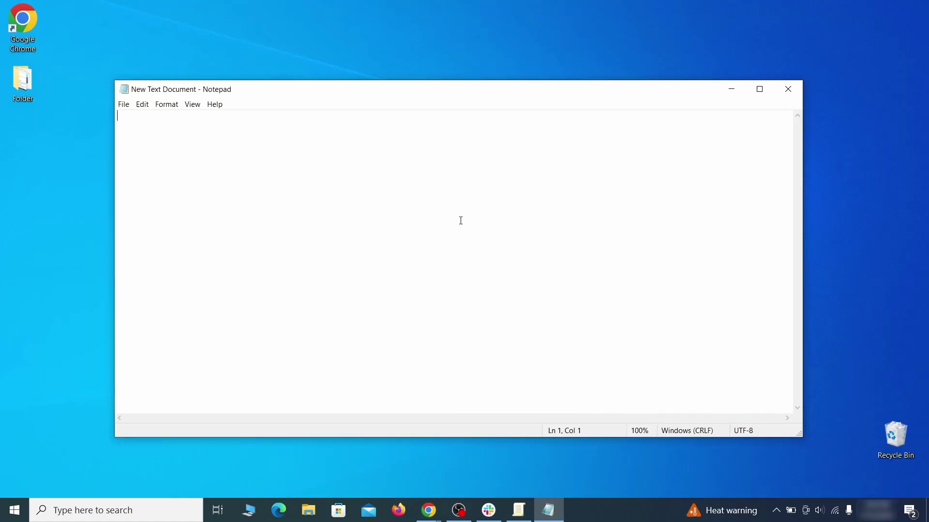
right_click(460, 213)
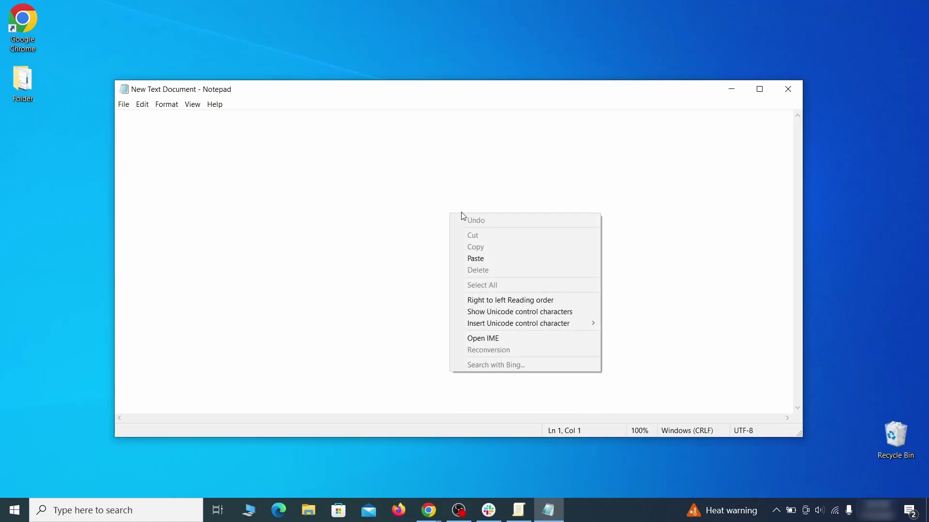
left_click(487, 257)
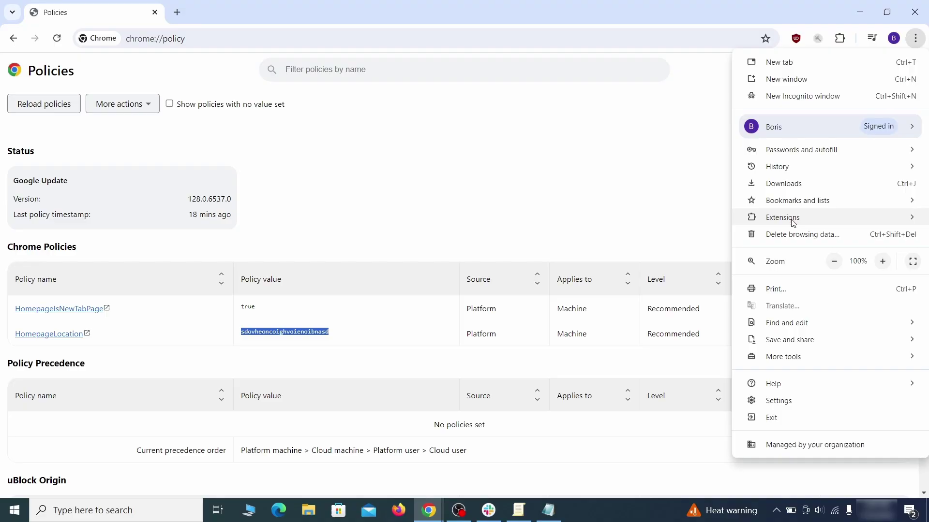
Step: Enable Developer mode on the extensions page, copy Wonder Search's ID, and minimize Chrome
mouse_move(762, 218)
left_click(691, 220)
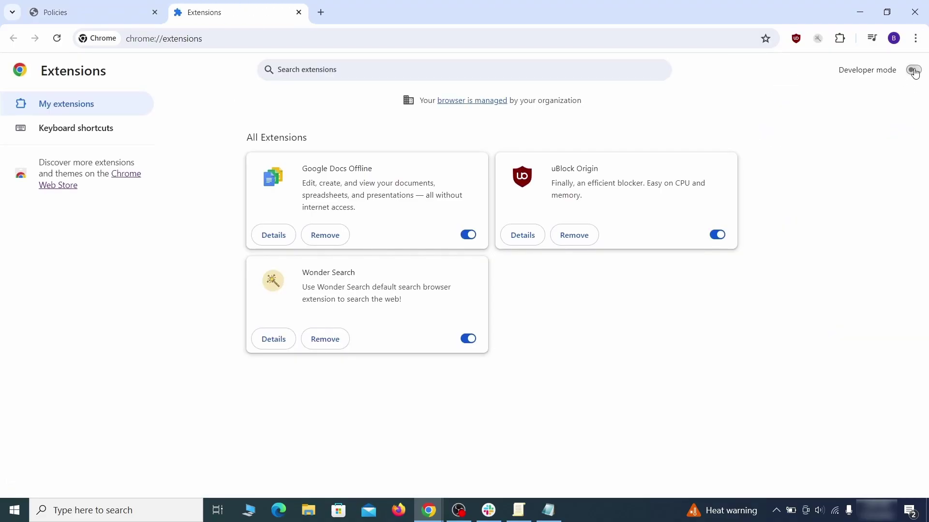
left_click(914, 71)
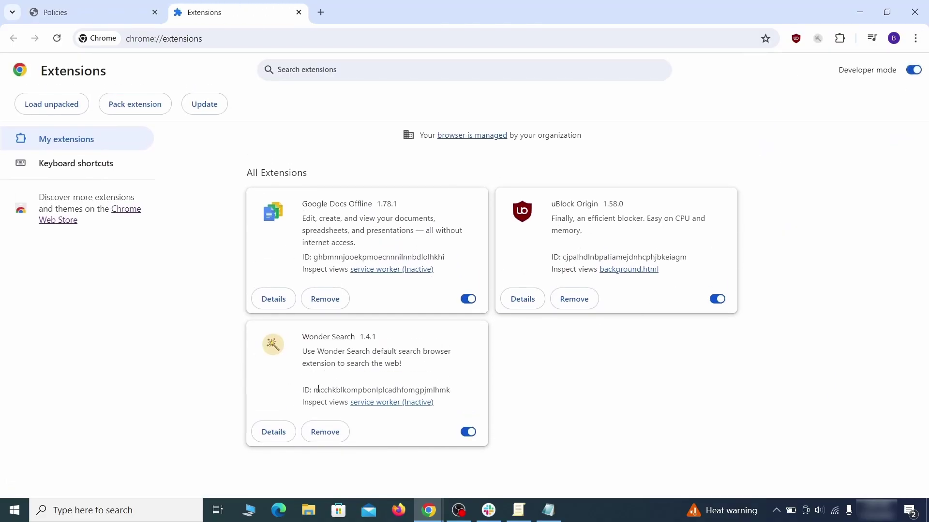
right_click(441, 391)
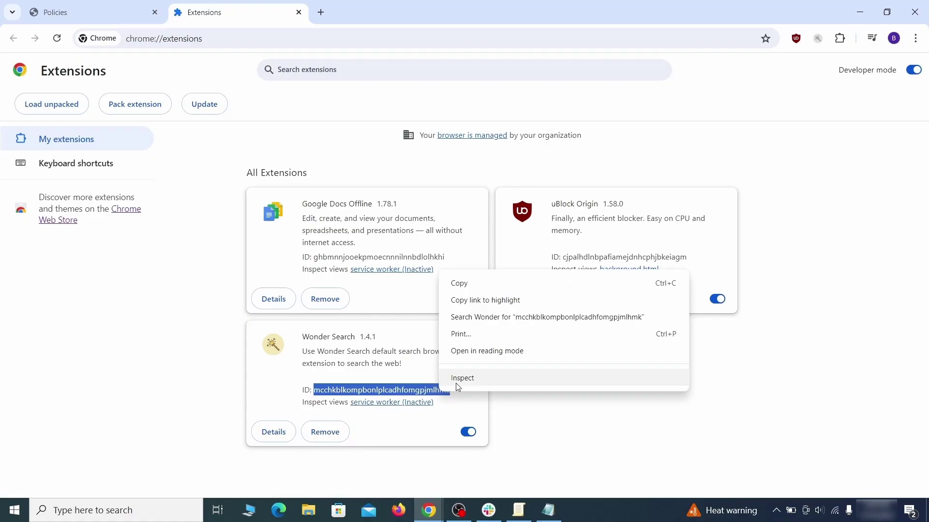
left_click(487, 286)
left_click(861, 12)
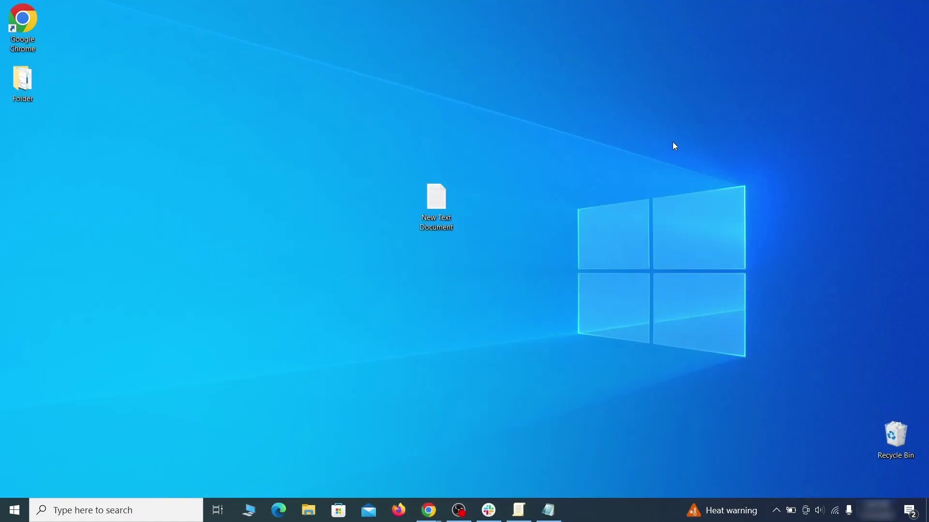
Step: Paste the Wonder Search ID into Notepad and launch regedit as administrator with Find open
left_click(558, 517)
right_click(272, 193)
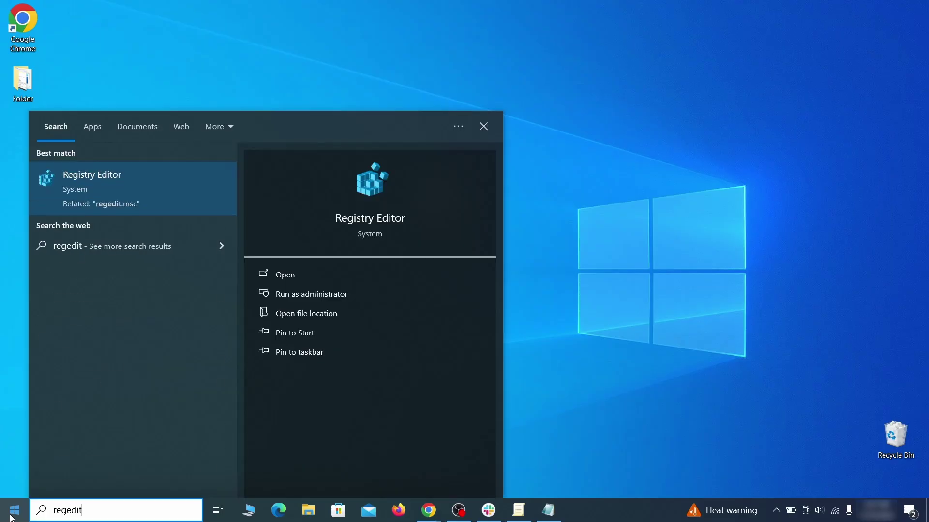
right_click(186, 184)
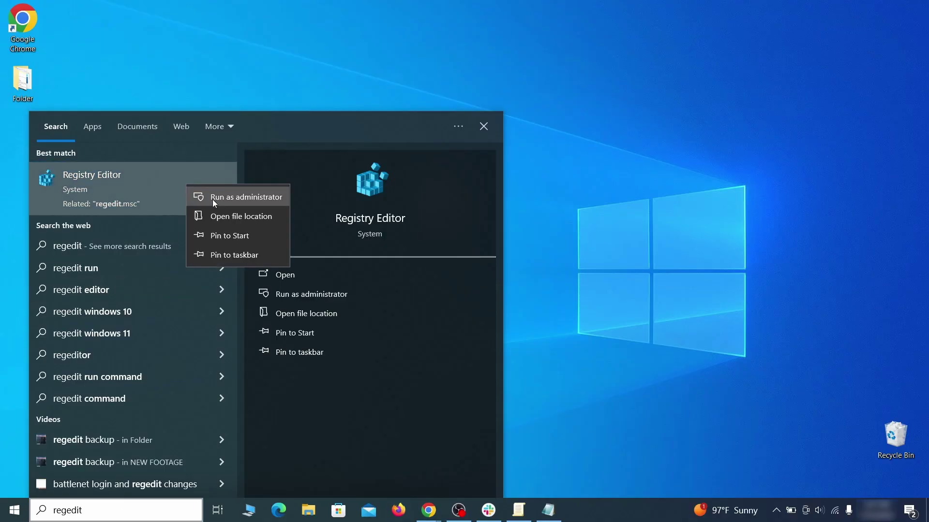
left_click(213, 199)
key("ctrl+f")
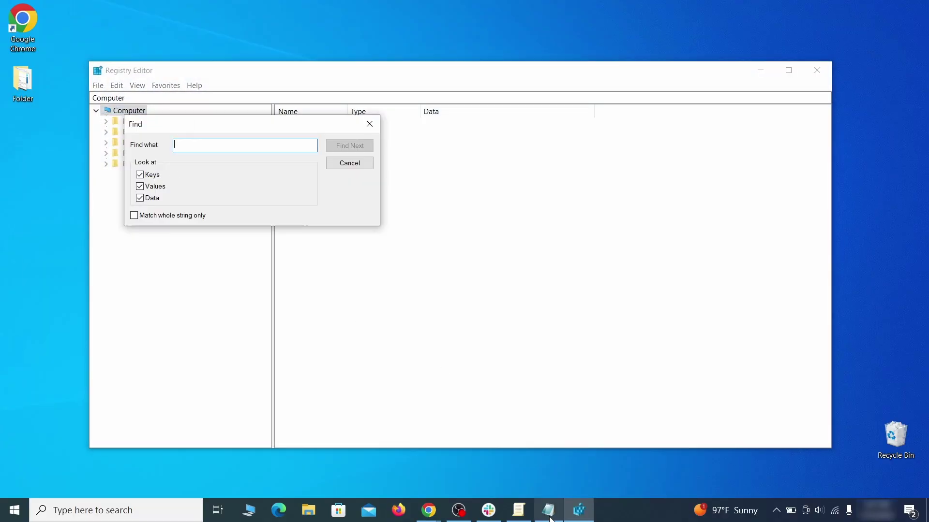
Step: Search the registry for the rogue homepage policy value copied from Notepad
left_click(548, 511)
right_click(207, 129)
left_click(230, 164)
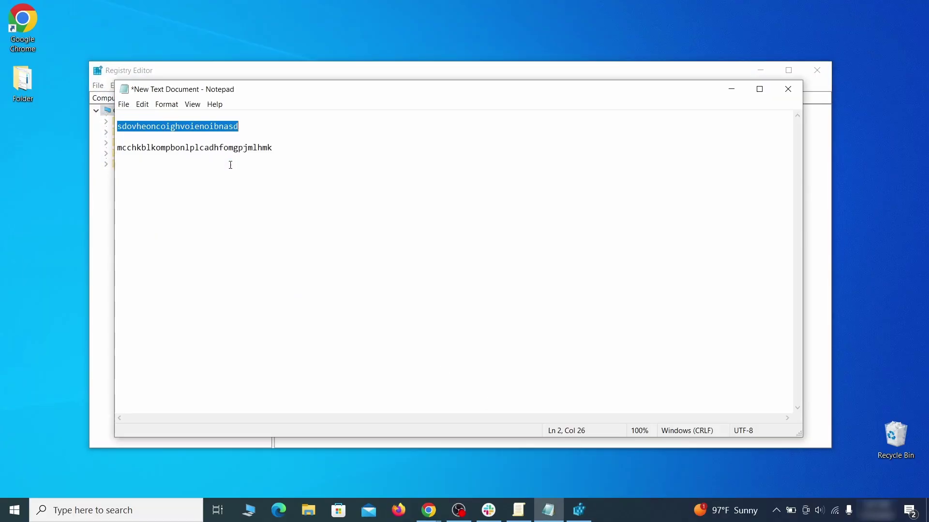
left_click(94, 178)
right_click(211, 148)
left_click(245, 194)
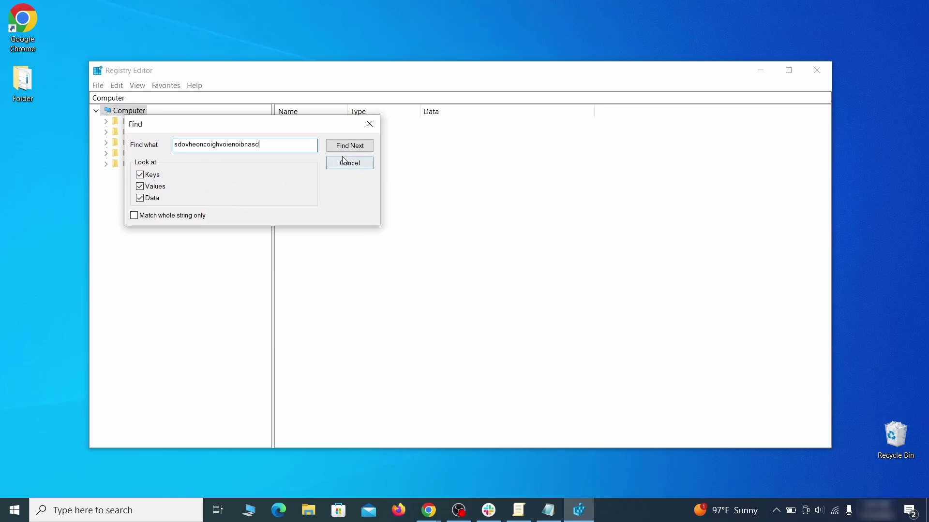
left_click(361, 148)
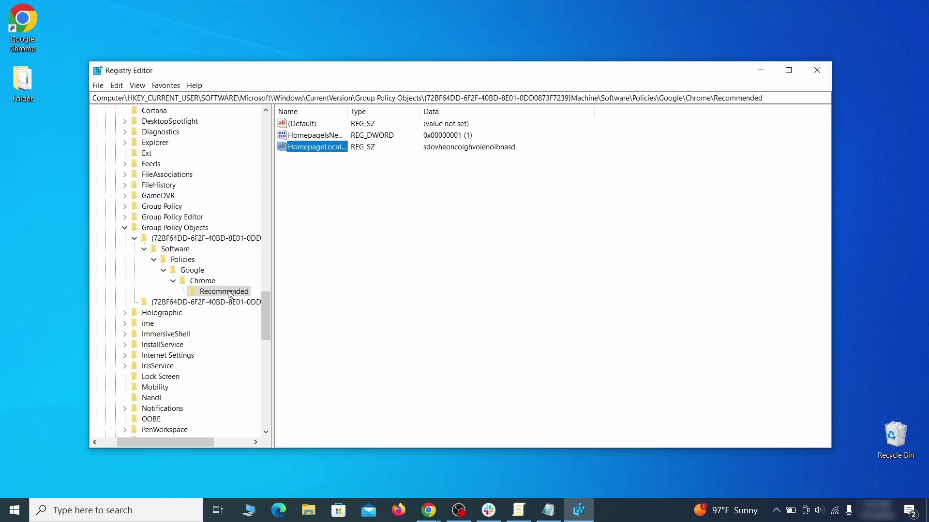
Step: Delete the found Recommended policy key and confirm the deletion
right_click(229, 292)
left_click(277, 336)
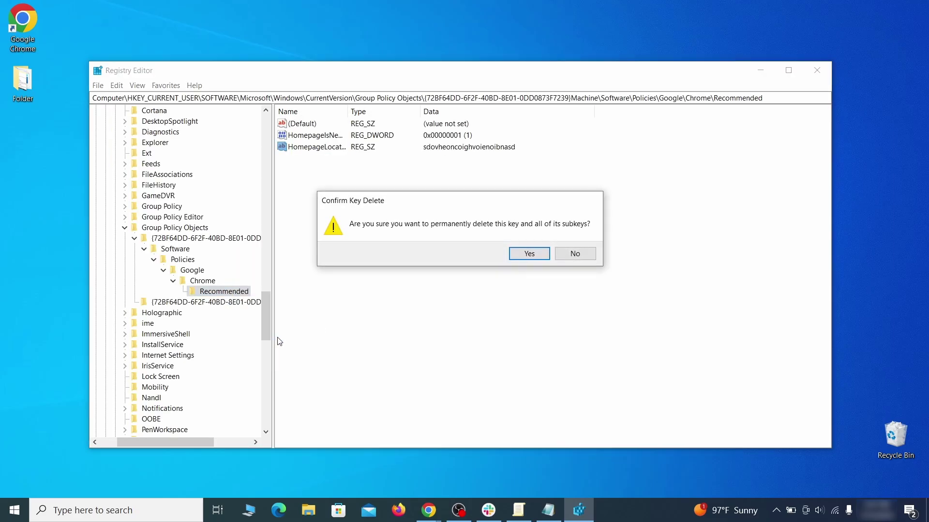
left_click(544, 255)
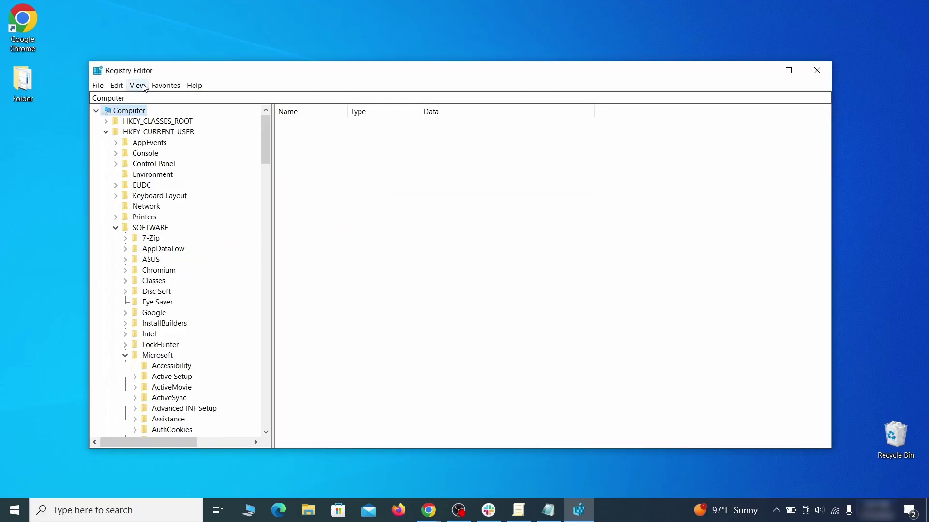
left_click(117, 85)
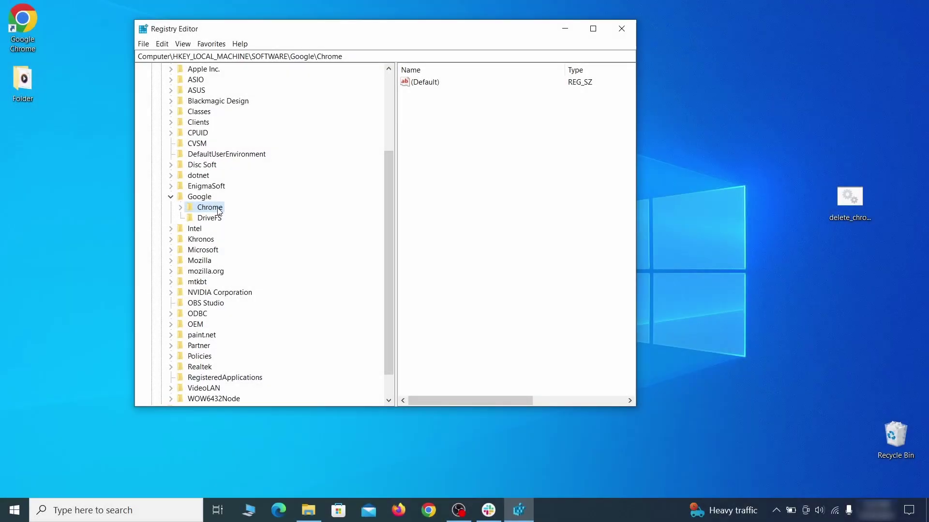
Step: Attempt to delete the Chrome key under HKLM\SOFTWARE\Google and dismiss the deletion error
right_click(211, 209)
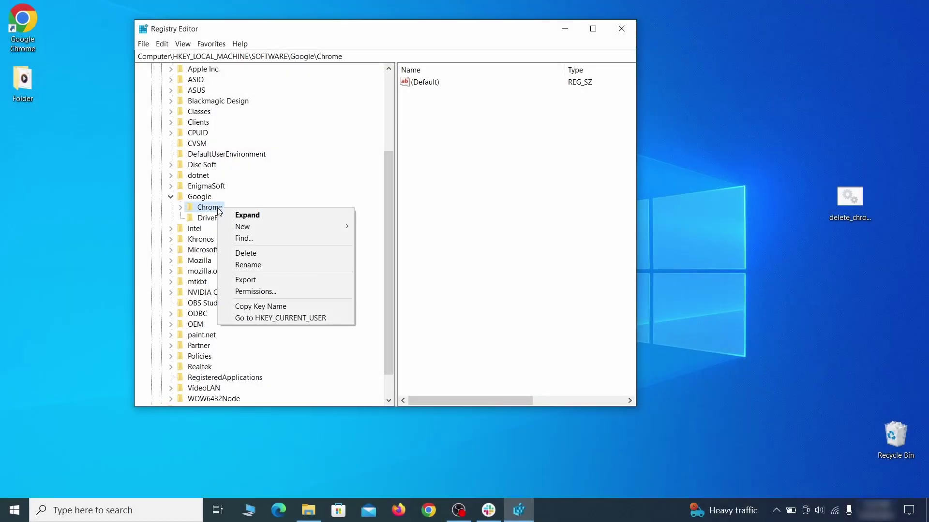
left_click(256, 254)
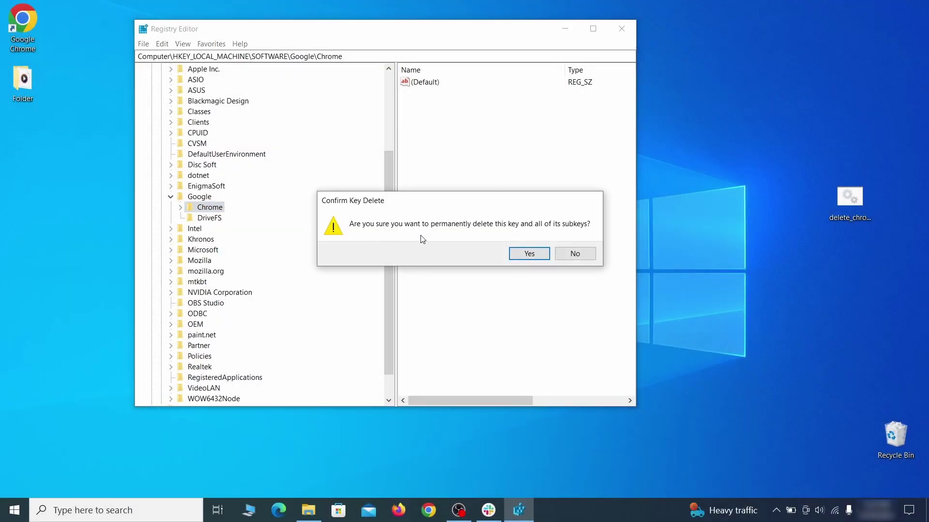
left_click(536, 255)
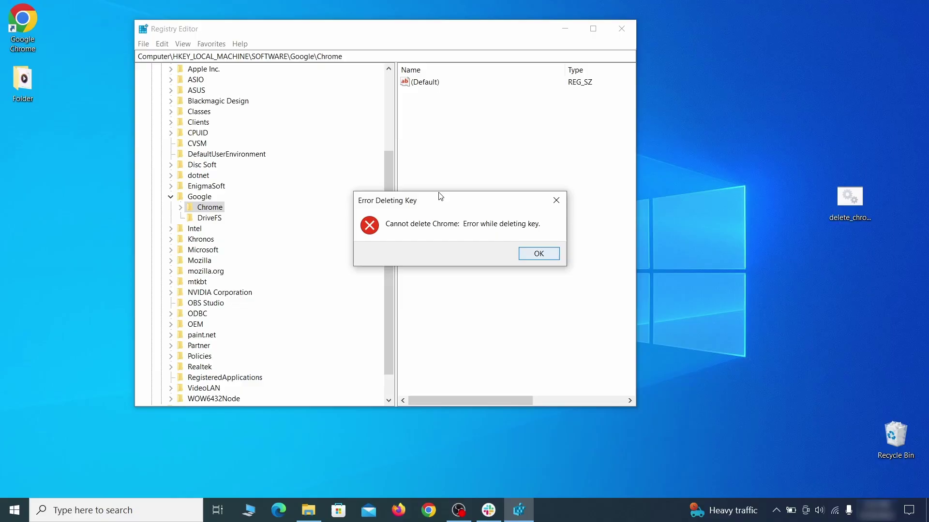
left_click(546, 257)
Step: Make Everyone the owner of the Chrome key, replacing permissions on all subkeys
right_click(217, 208)
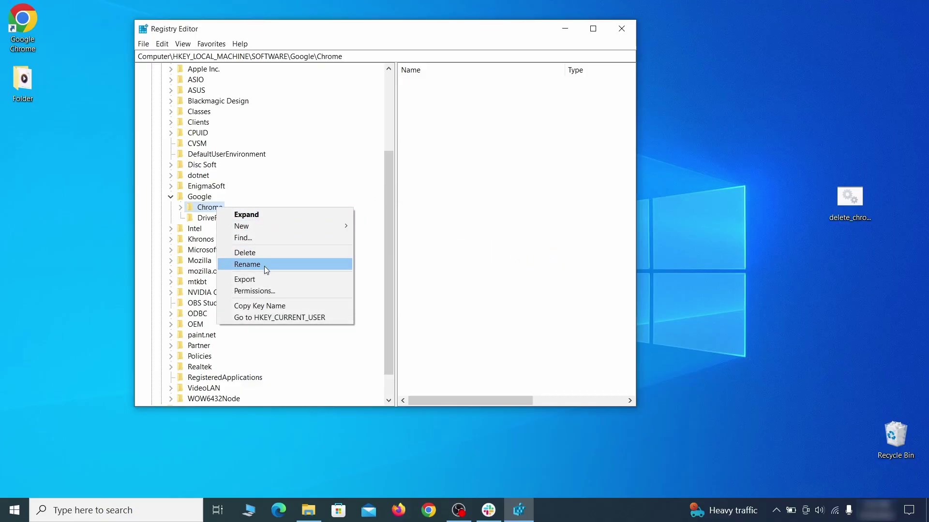
left_click(275, 290)
left_click(337, 285)
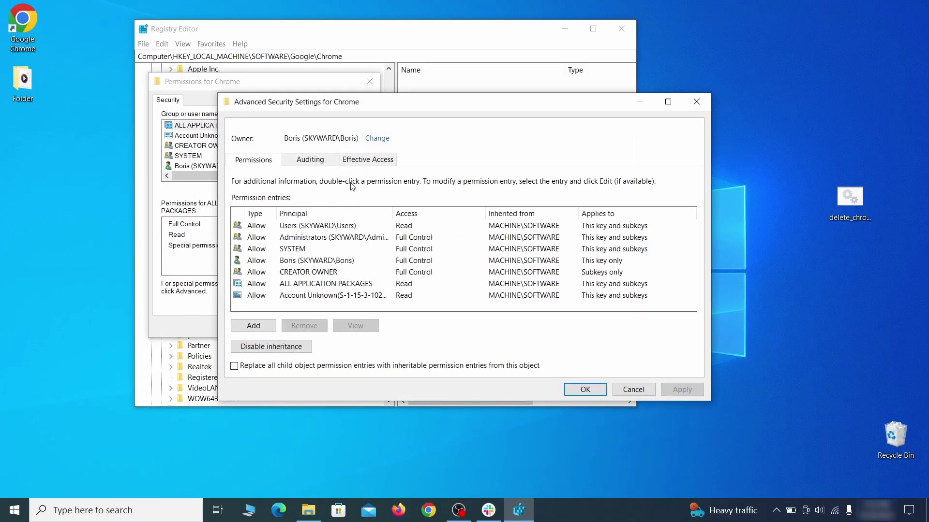
left_click(376, 139)
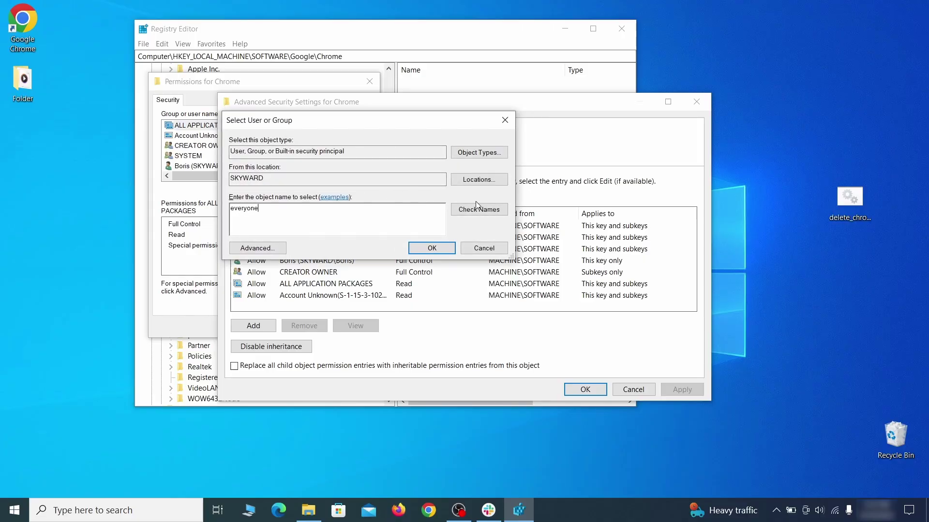
left_click(433, 248)
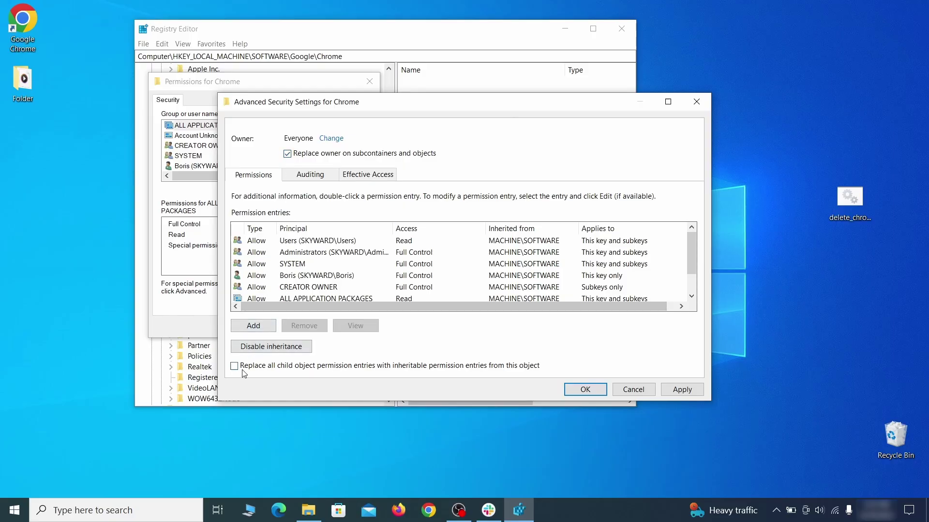
left_click(681, 390)
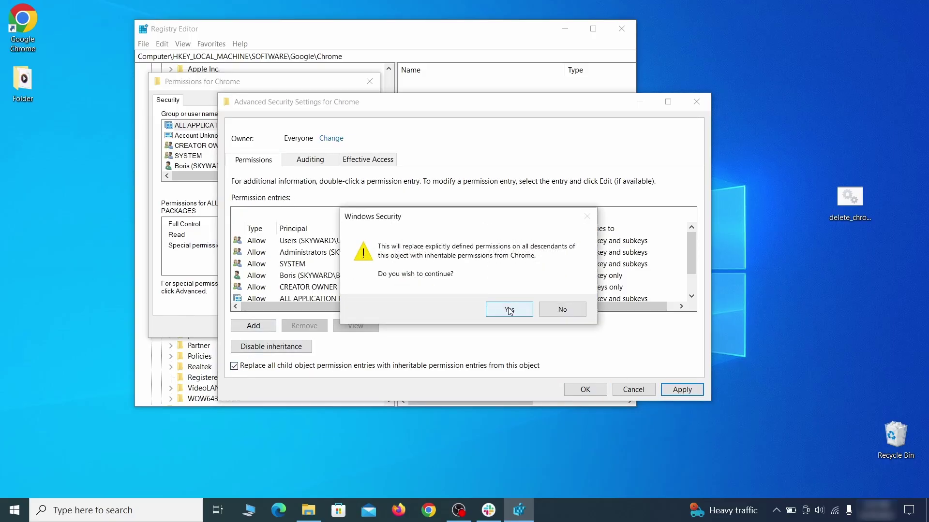
left_click(511, 308)
left_click(585, 390)
left_click(248, 325)
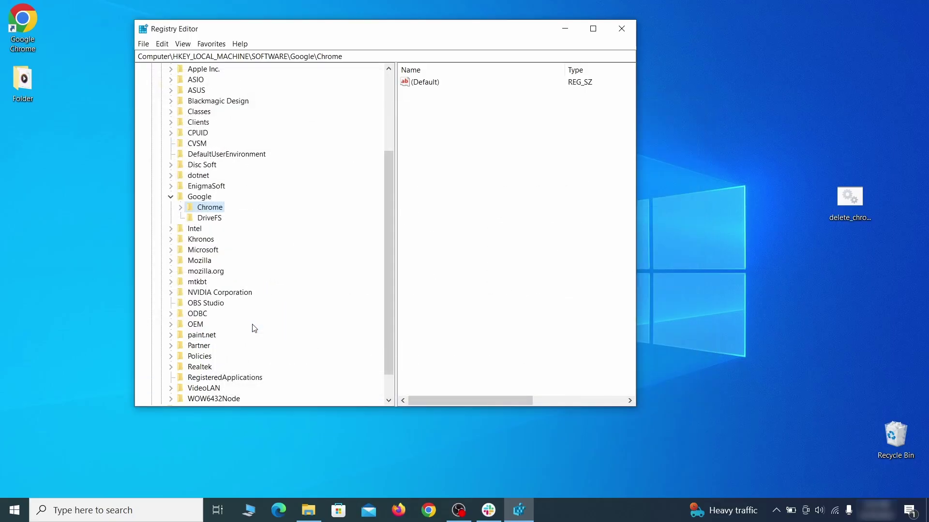
Step: Delete the Chrome key again, now successfully, leaving only DriveFS
right_click(212, 207)
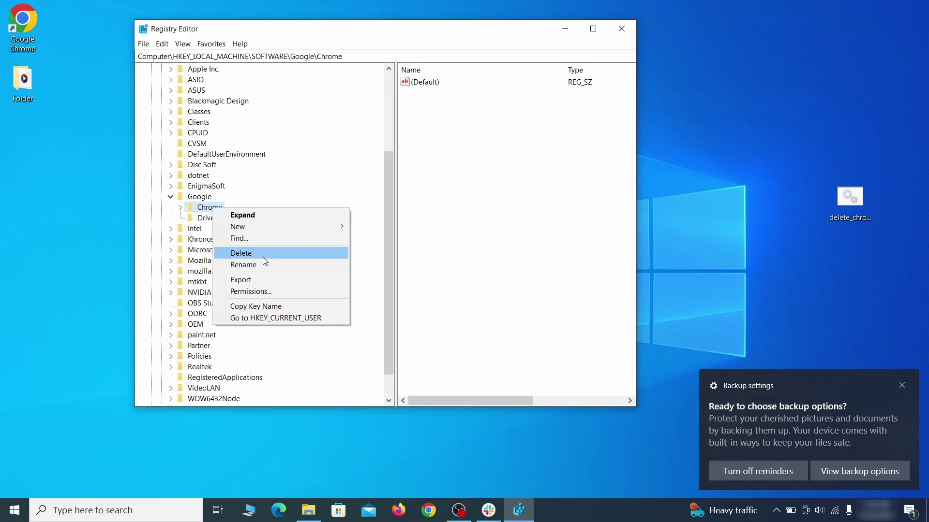
left_click(263, 257)
left_click(529, 255)
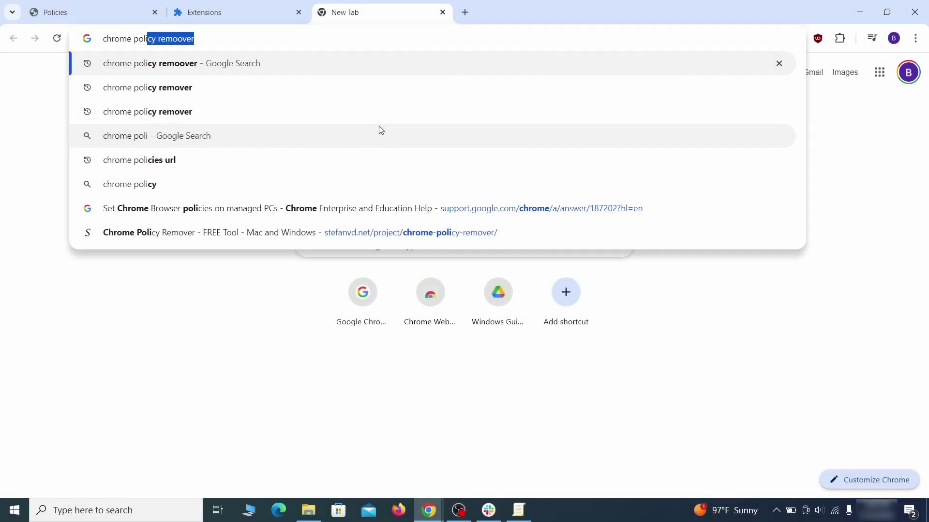
Step: Search for 'chrome policy remover' and download the Windows version of the policy remover script
type("y rem")
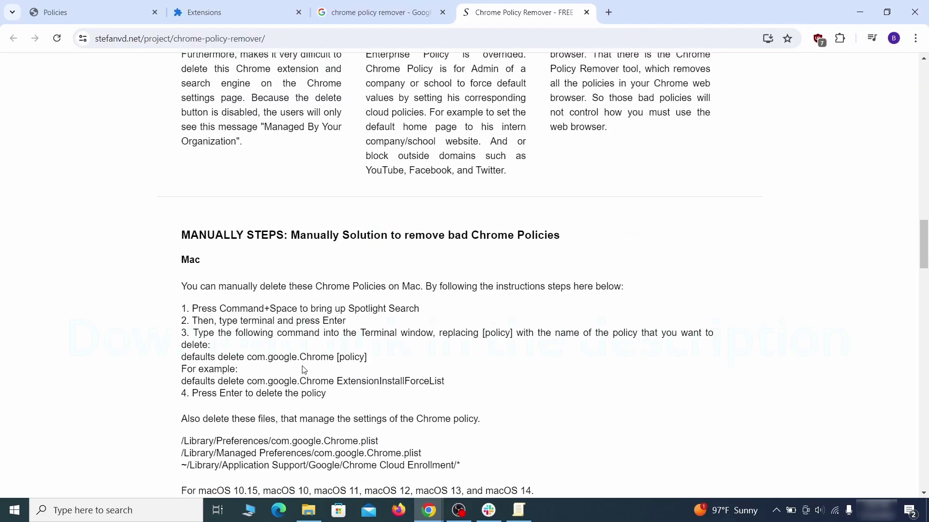
scroll(304, 372, "down", 5)
scroll(304, 372, "down", 5)
left_click(522, 251)
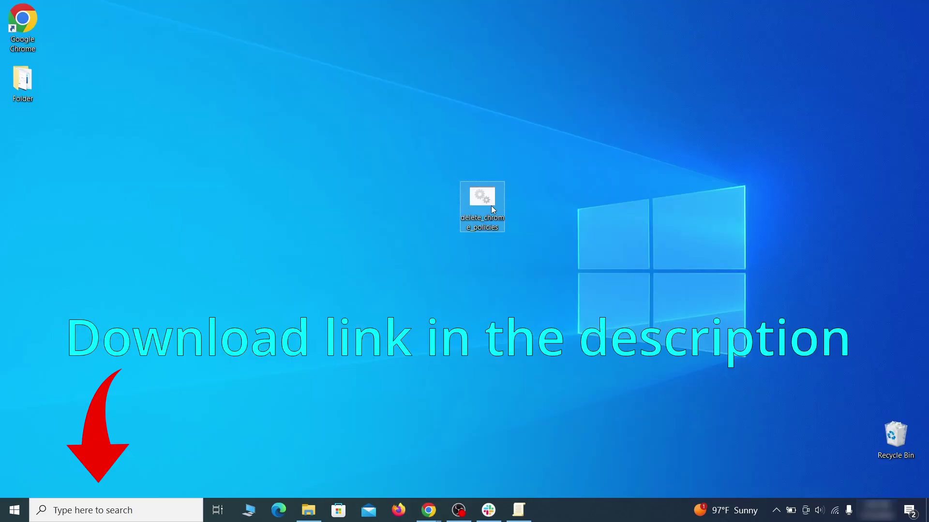
Step: Run the downloaded policy removal script, bypassing the SmartScreen warning with Run anyway
right_click(493, 198)
left_click(551, 247)
left_click(340, 170)
left_click(506, 365)
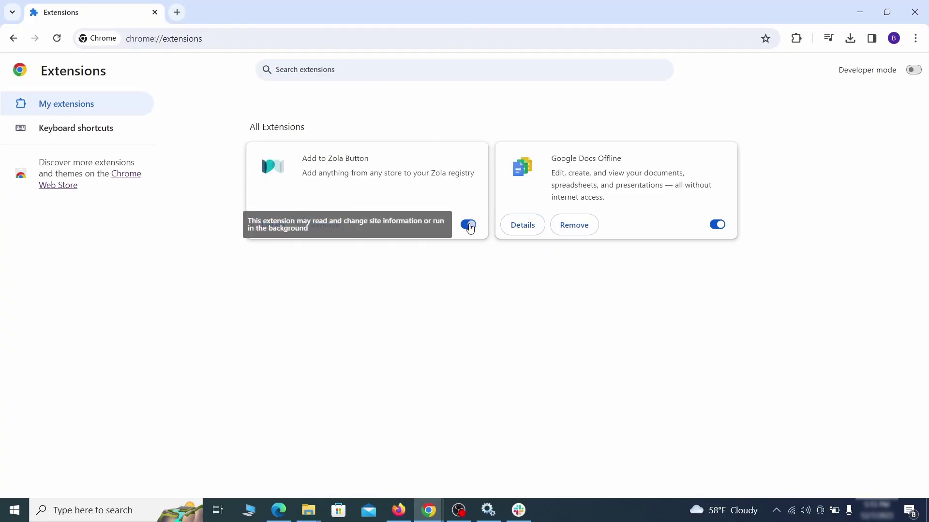
Step: Disable and remove the Add to Zola Button extension
left_click(467, 225)
left_click(324, 225)
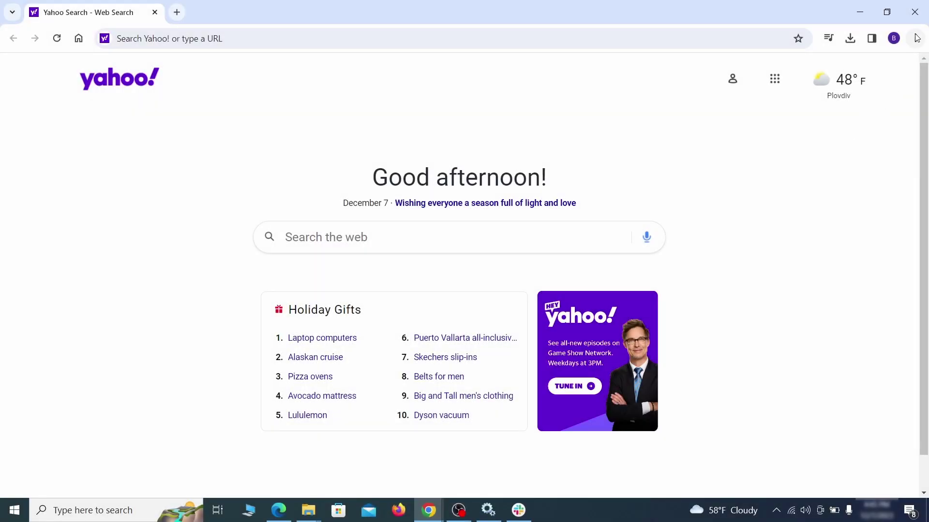
left_click(915, 38)
left_click(764, 439)
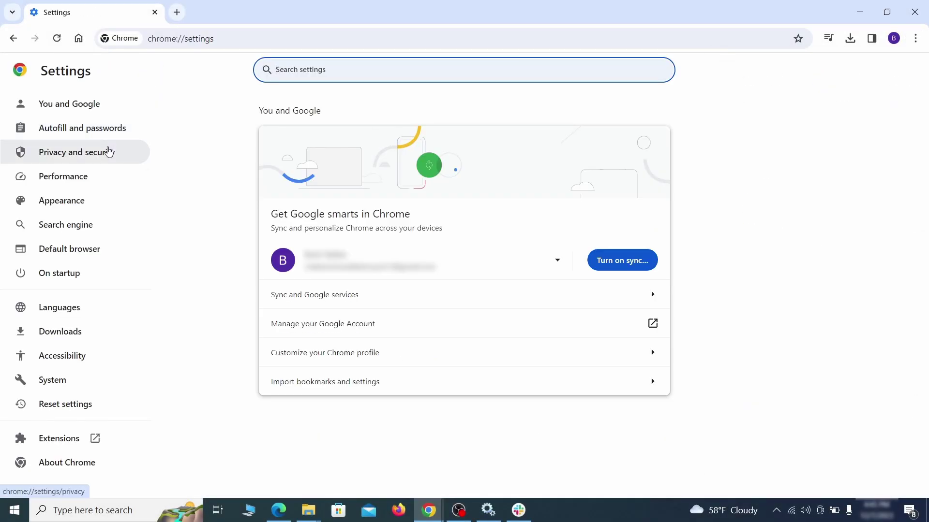
Step: Clear the checked browsing data from the advanced Clear browsing data options
left_click(108, 152)
scroll(732, 316, "down", 1)
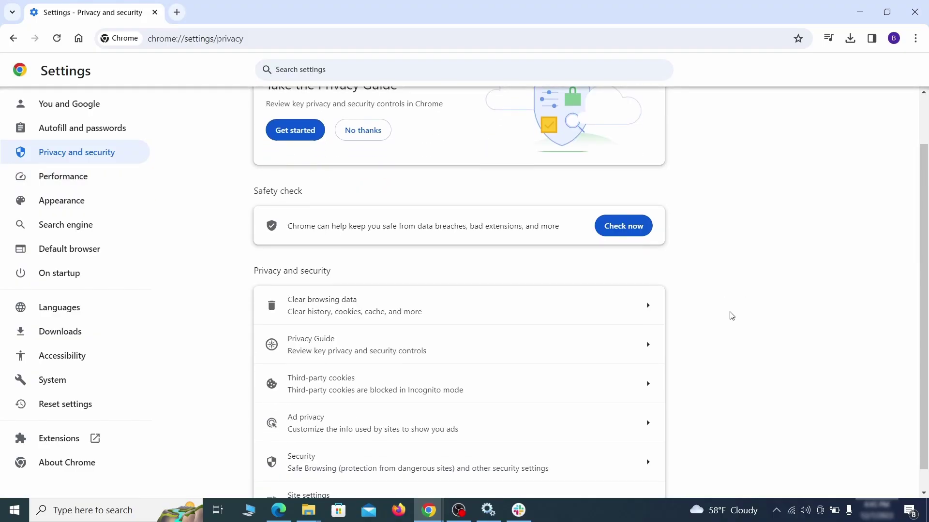
left_click(607, 312)
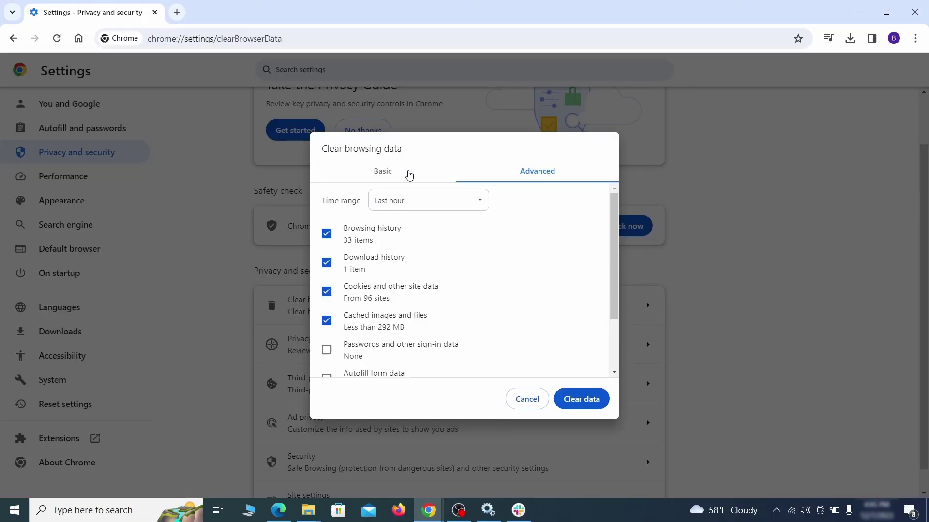
left_click(387, 172)
left_click(516, 174)
scroll(327, 373, "down", 3)
left_click(590, 402)
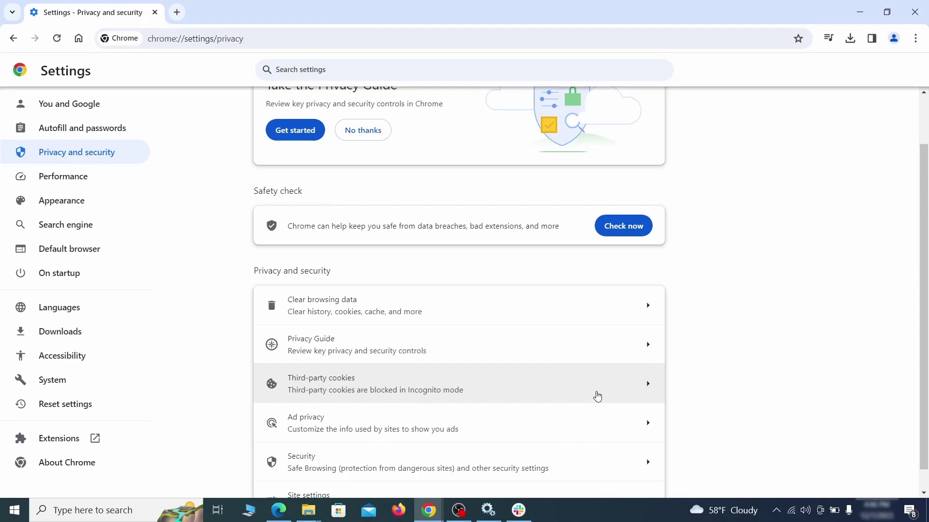
Step: Remove ExampleRougeURL.com from the sites allowed to send notifications
scroll(698, 317, "down", 1)
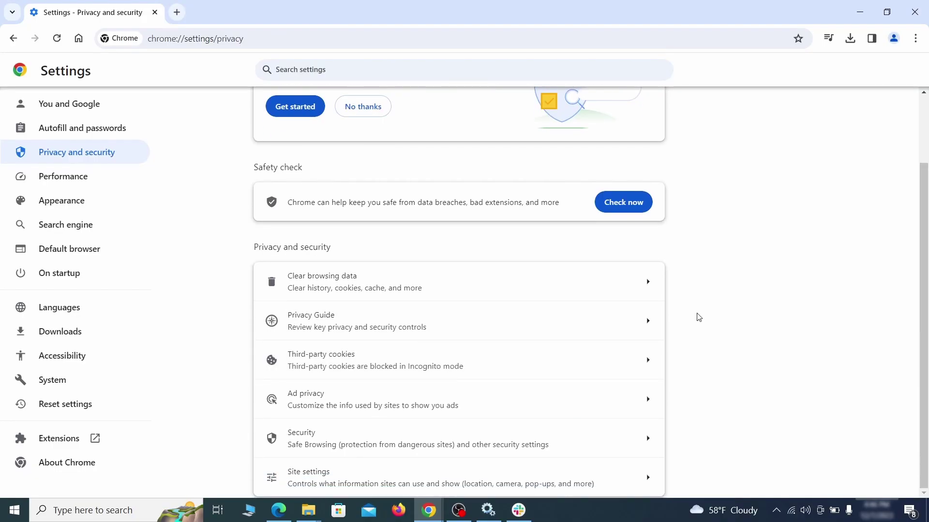
left_click(452, 472)
scroll(658, 305, "down", 5)
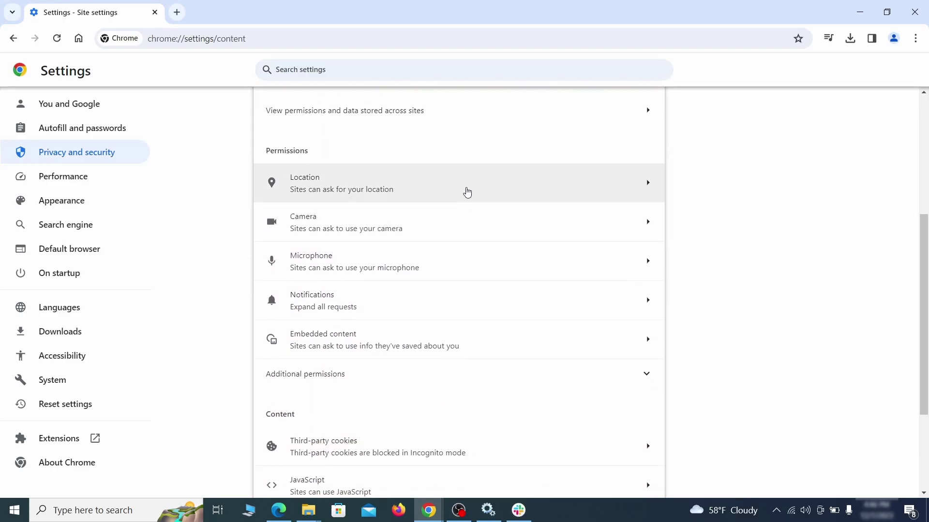
left_click(466, 189)
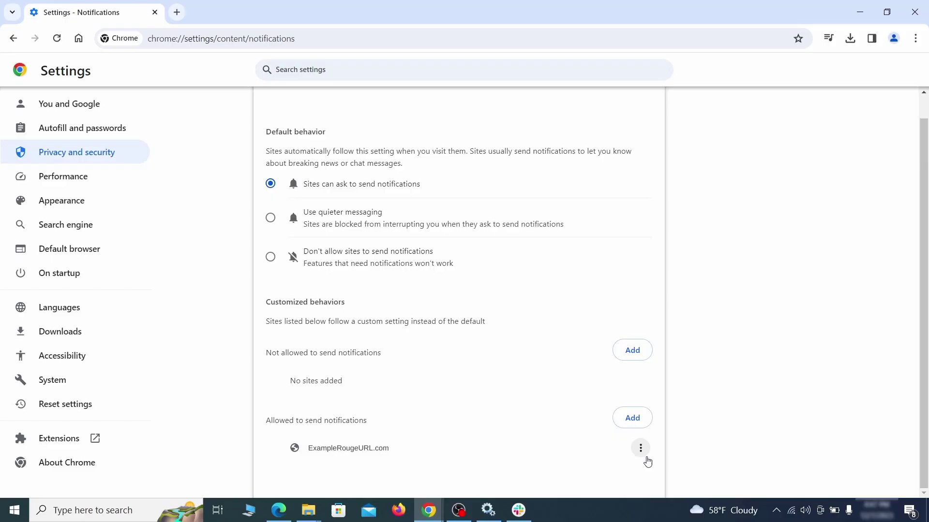
left_click(643, 454)
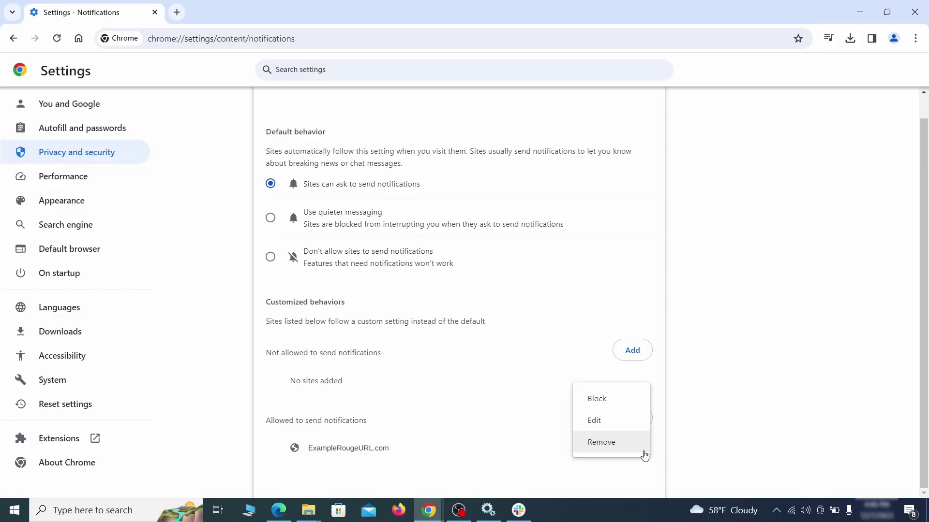
left_click(613, 447)
Step: Open the third-party cookies settings, showing ExampleRougeURL.com as allowed
key("alt+Left")
scroll(503, 327, "down", 2)
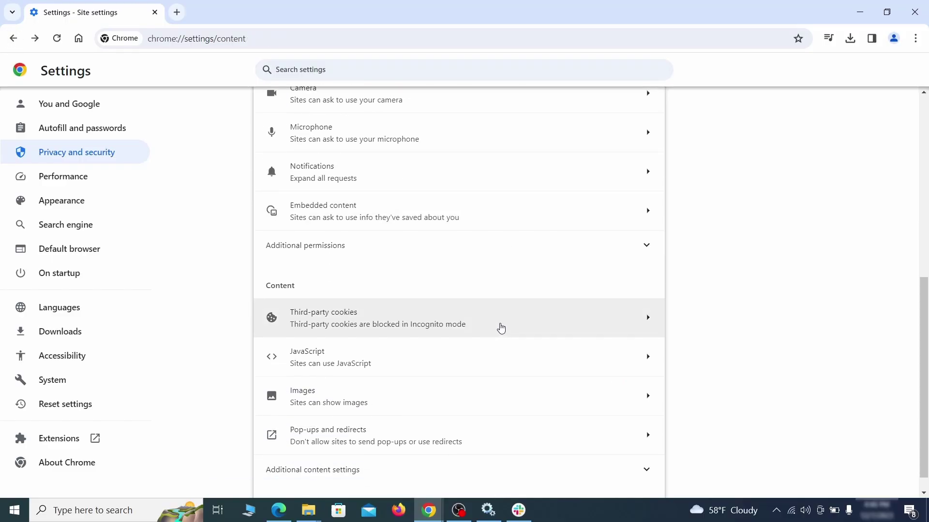
left_click(500, 327)
scroll(502, 328, "down", 5)
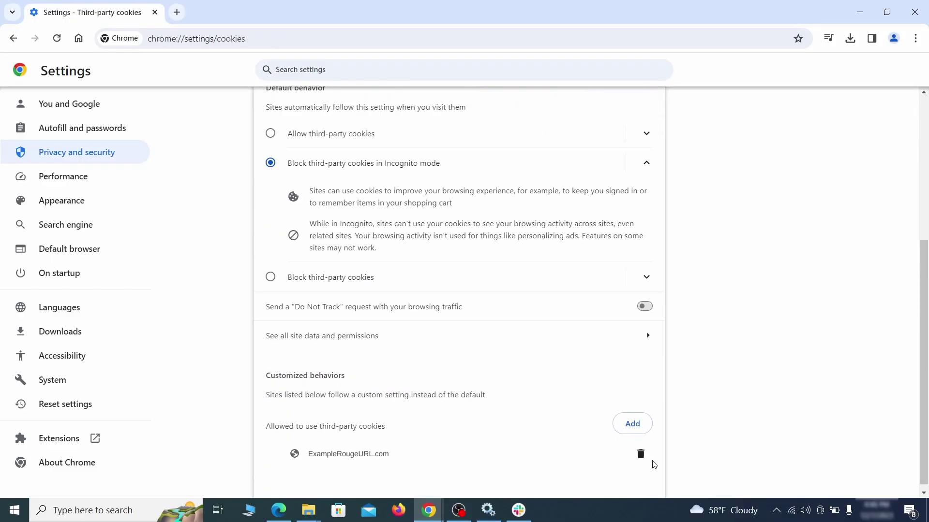
Step: Delete the ExampleRougeURL.com search shortcut from the managed search engines
left_click(61, 200)
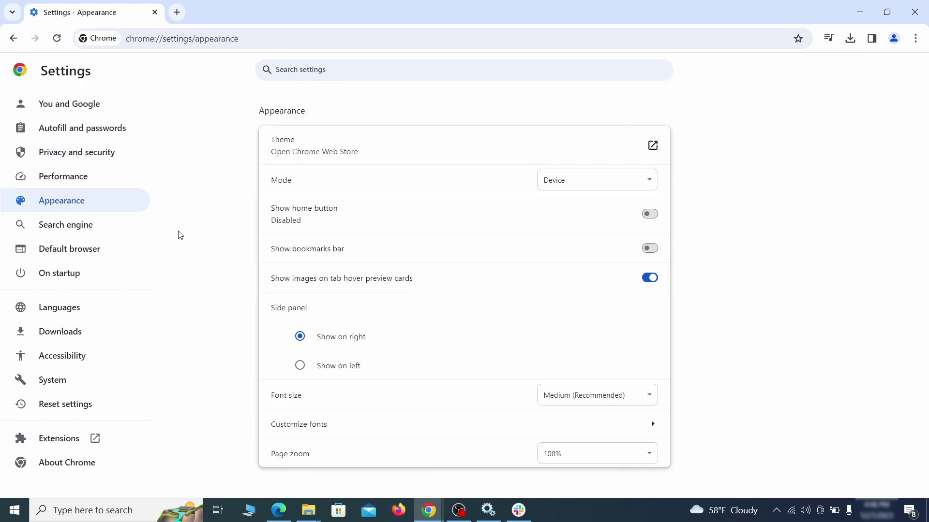
left_click(98, 226)
left_click(597, 180)
scroll(595, 256, "down", 8)
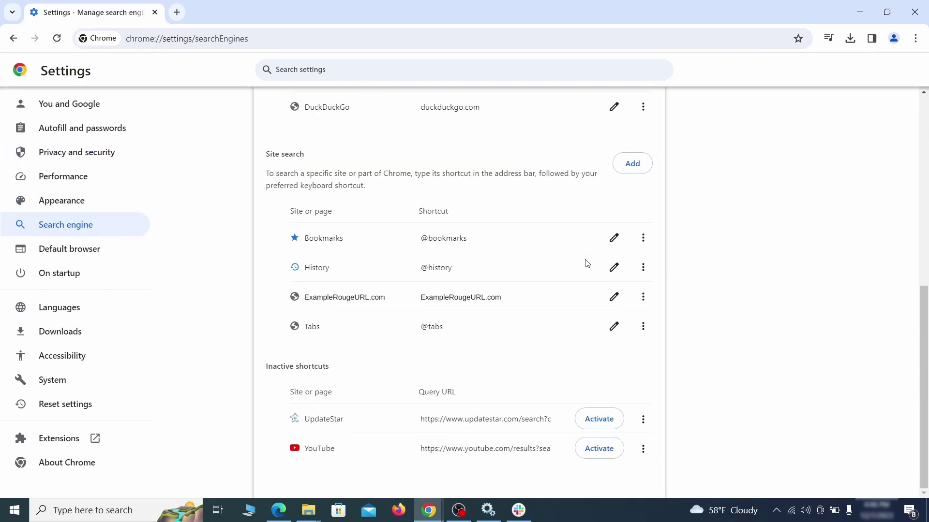
left_click(642, 297)
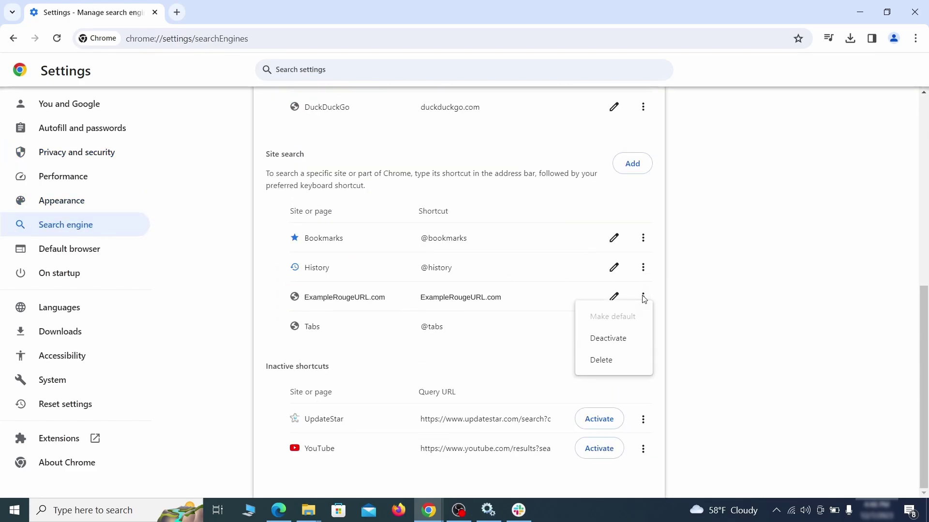
left_click(602, 362)
Step: Make Google the default search engine instead of Yahoo!
key("alt+Left")
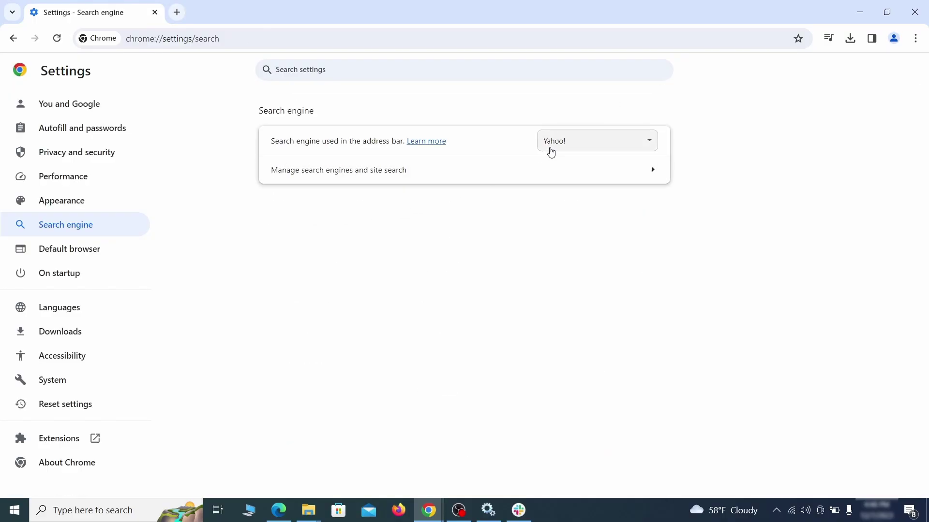
left_click(634, 145)
left_click(609, 157)
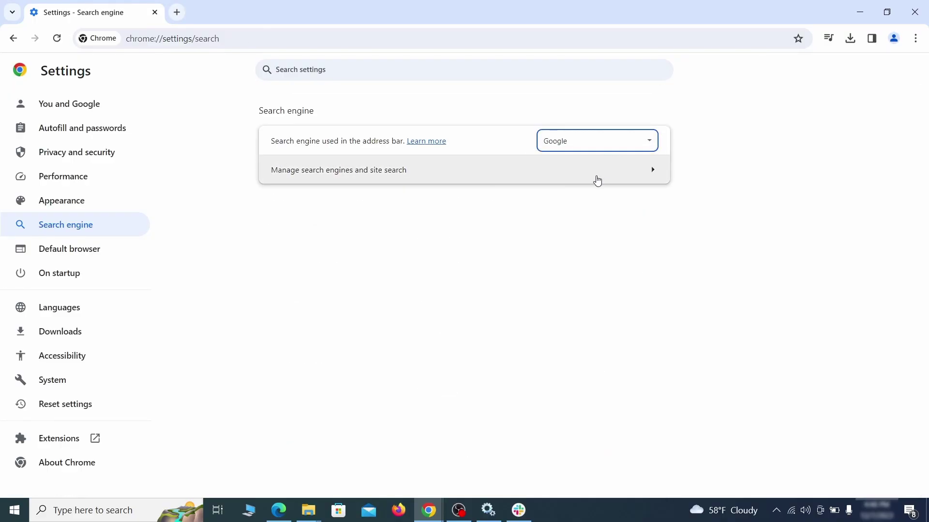
left_click(597, 180)
Step: Remove ExampleRougeURL.com from the startup pages
left_click(72, 271)
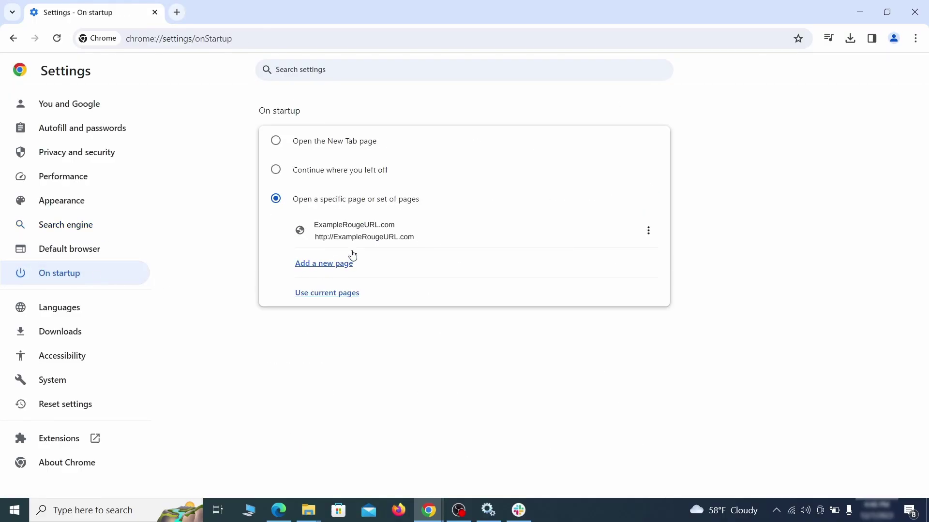
left_click(649, 233)
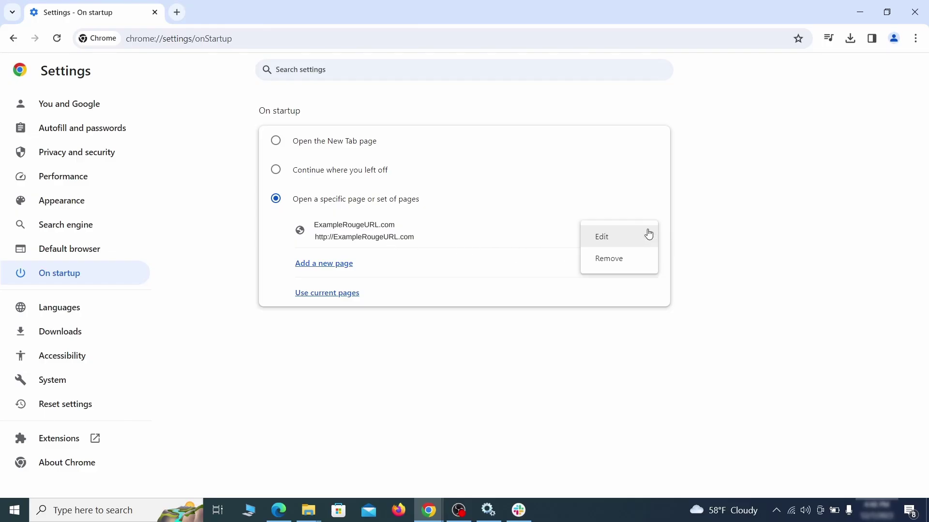
left_click(620, 261)
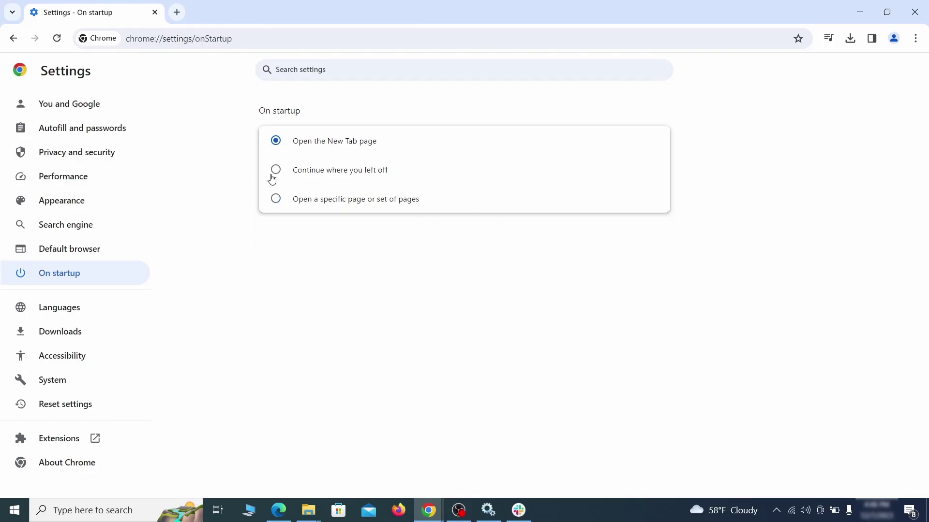